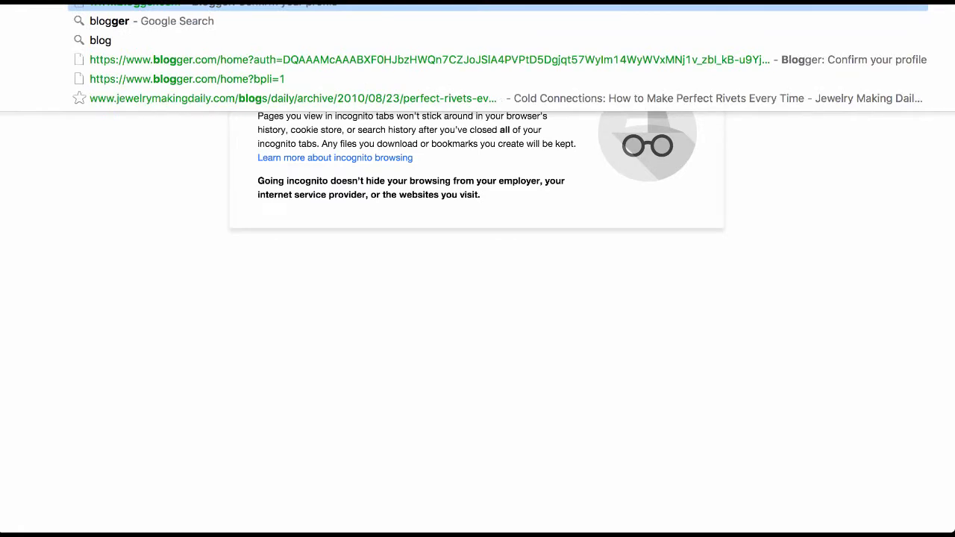
Step: Go to blogger.com in Chrome's address bar to reach the Google sign-in page
text(.)
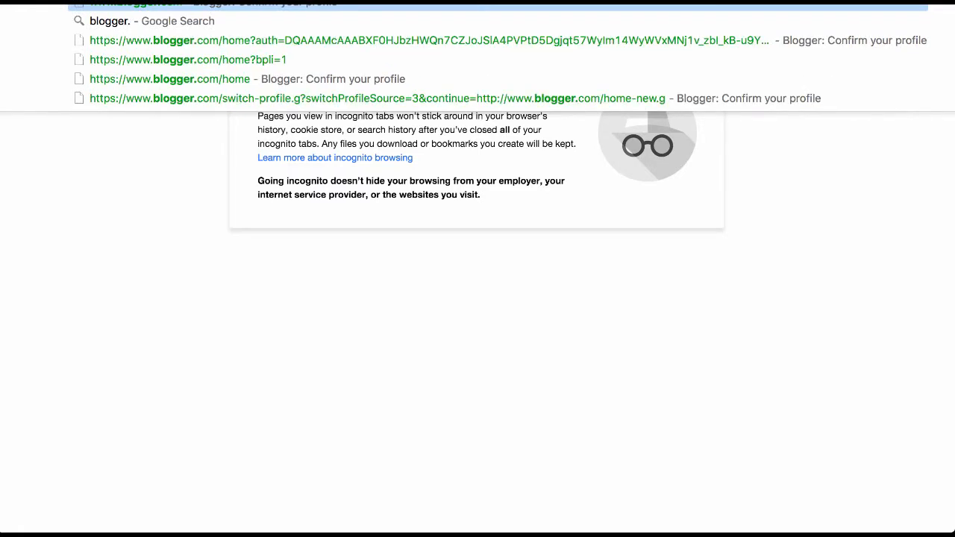
text(com)
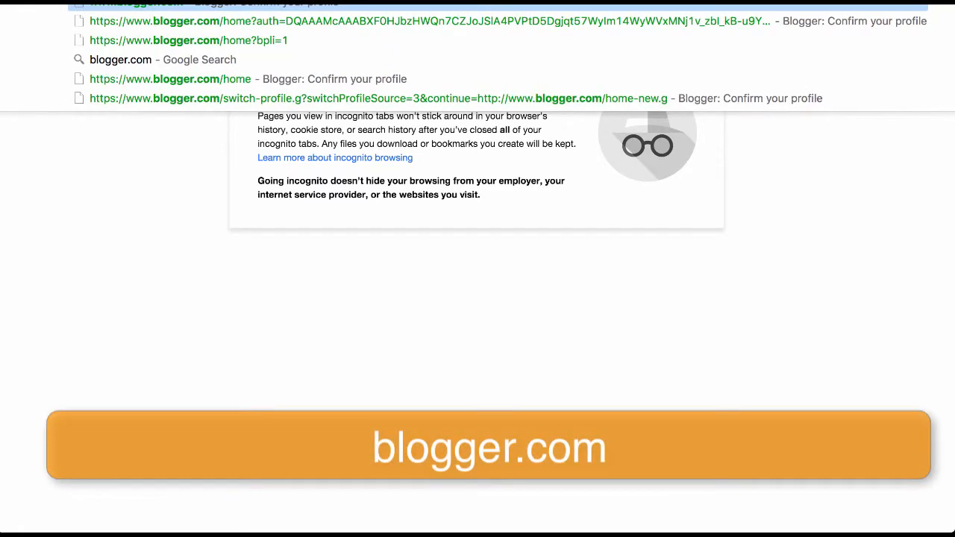
key(Return)
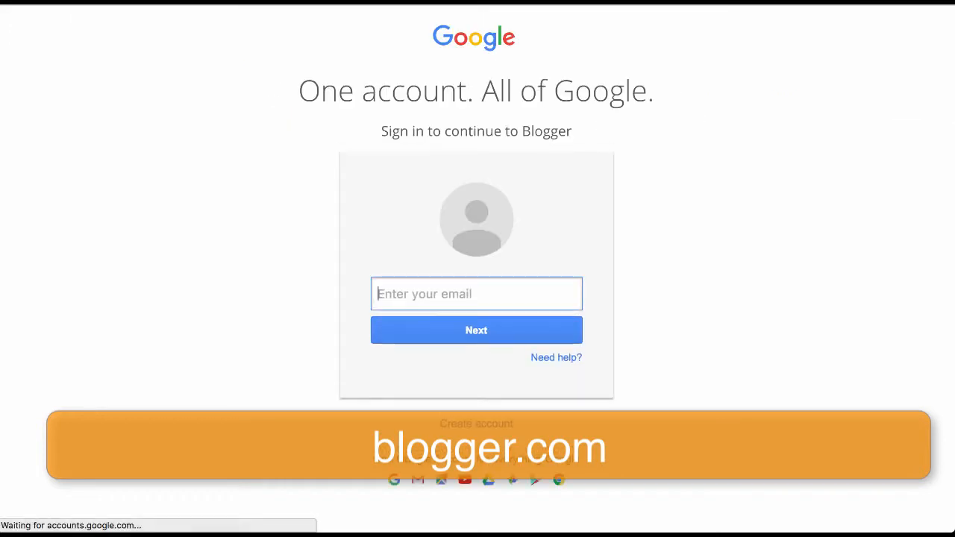
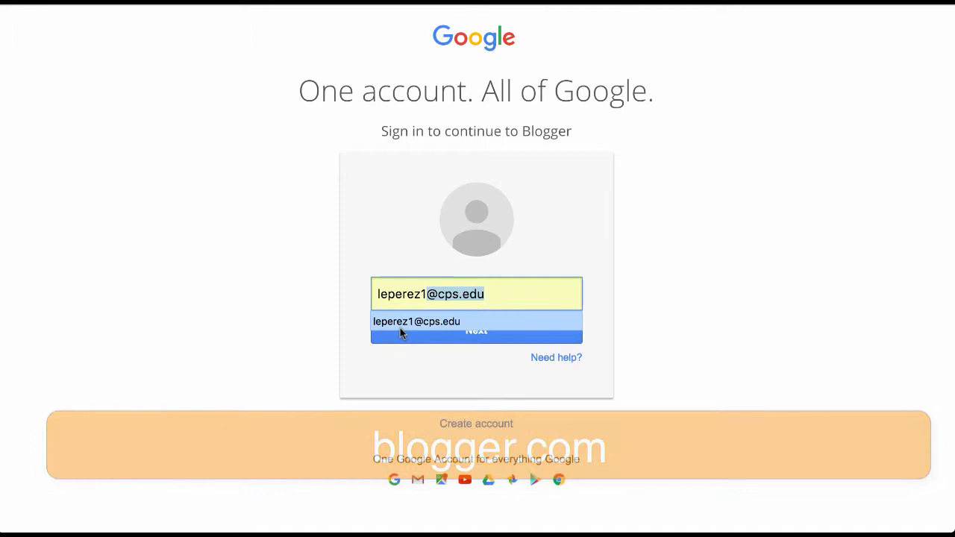
Step: Enter the school e-mail address and continue to the next sign-in step
click(400, 327)
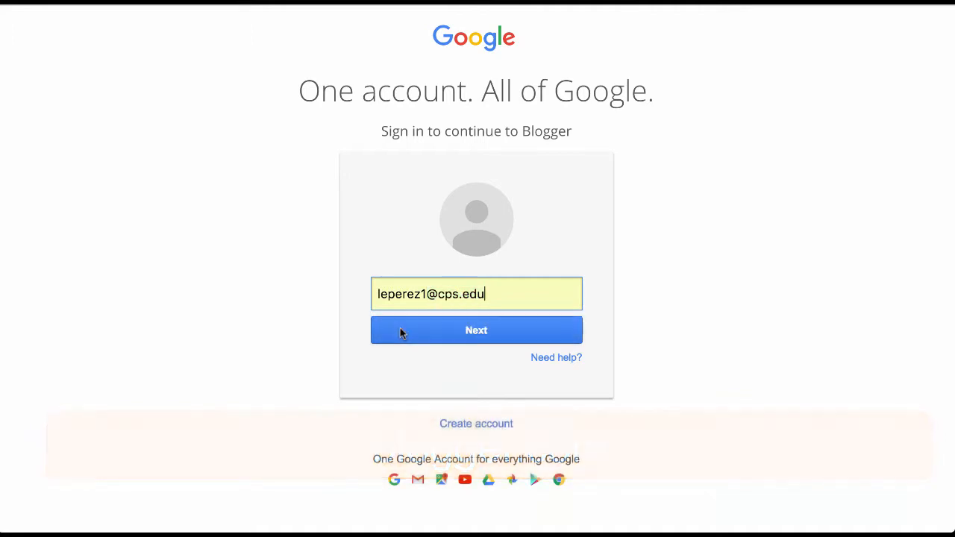
click(456, 333)
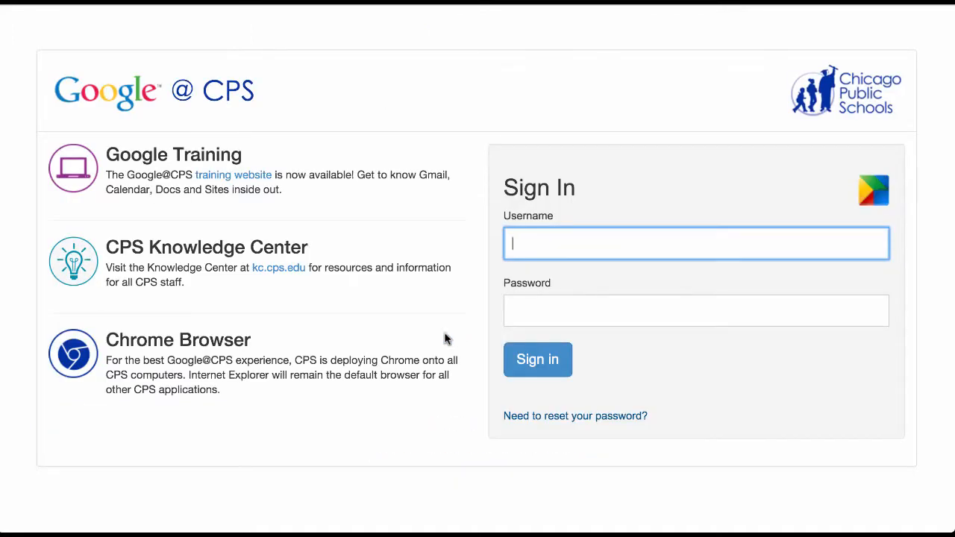
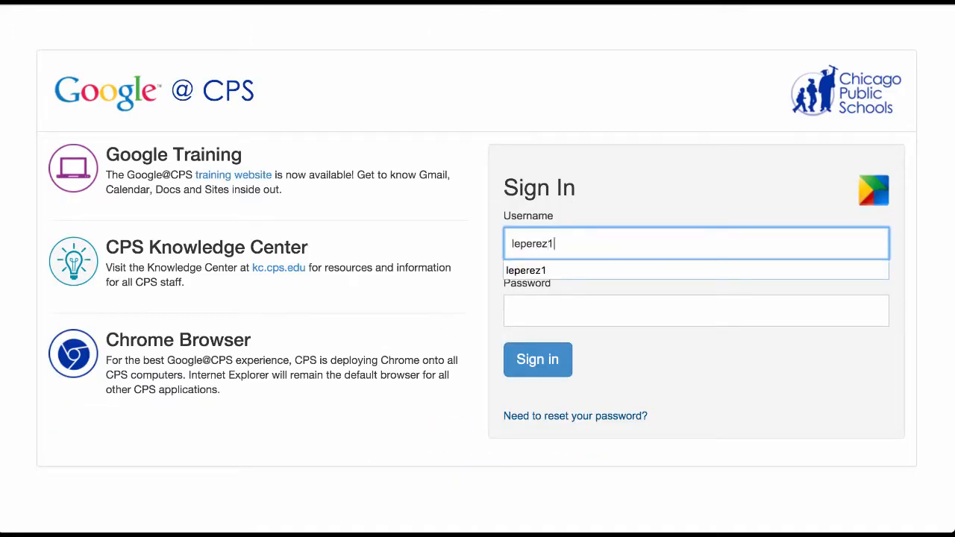
Step: Sign in on the school login page with the account username and password
key(Tab)
text(••••)
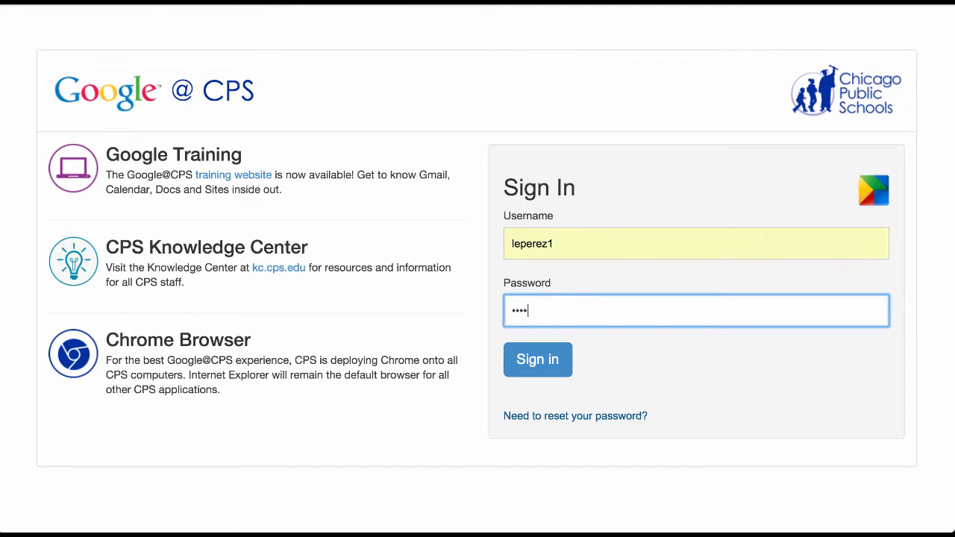
key(Return)
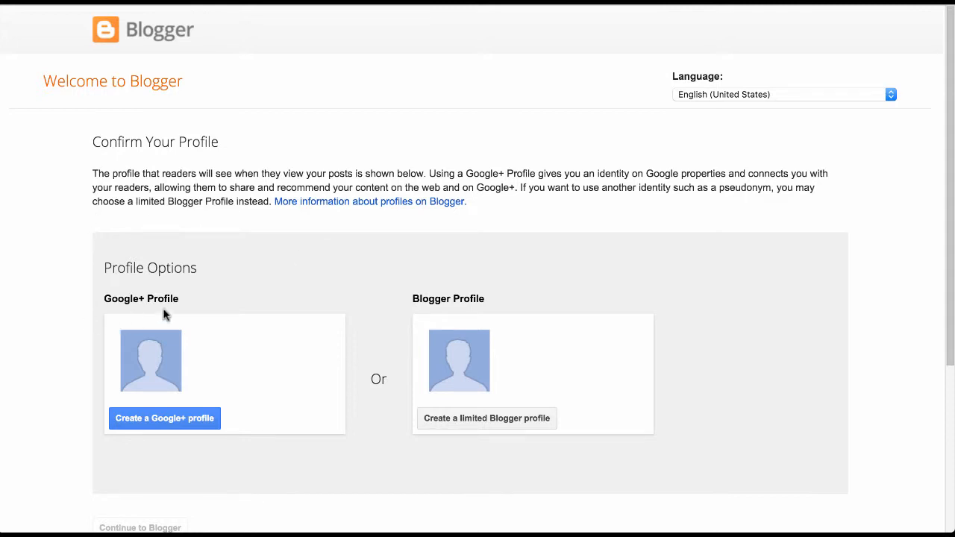
Step: Create a limited Blogger profile named 'CPS Professional Library' and continue to Blogger
click(473, 423)
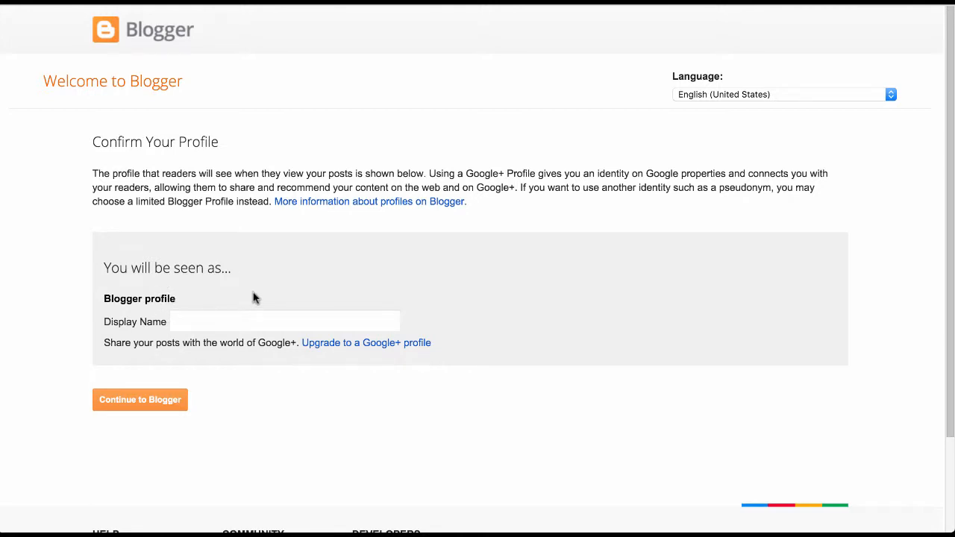
click(238, 323)
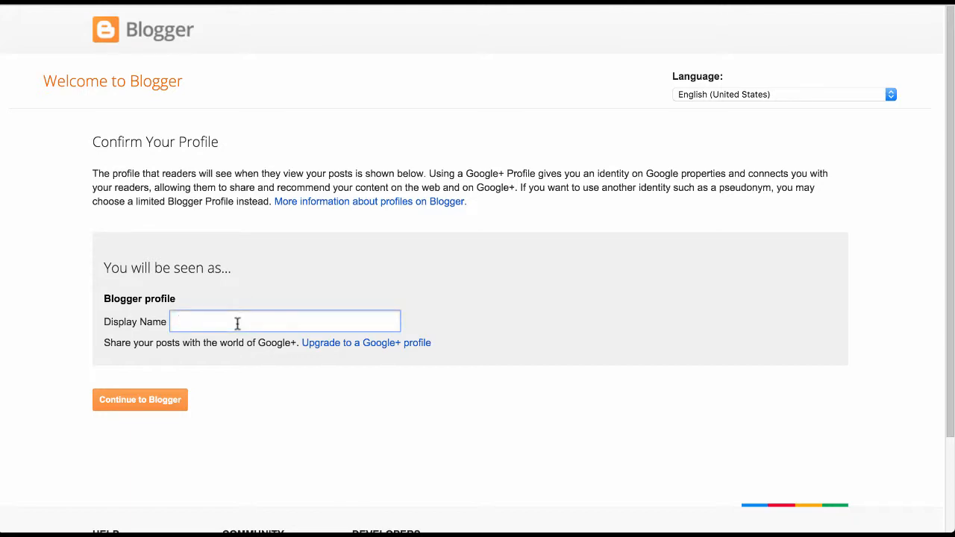
text(CPS Professional Library)
click(159, 400)
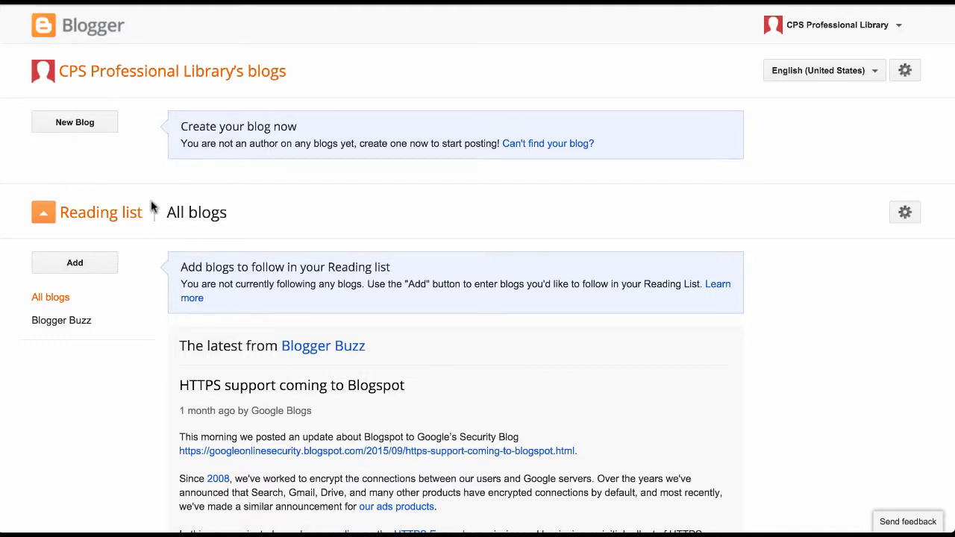
Step: Start a new blog titled 'CPS Professional Library' at cpsproflib.blogspot.com
click(104, 131)
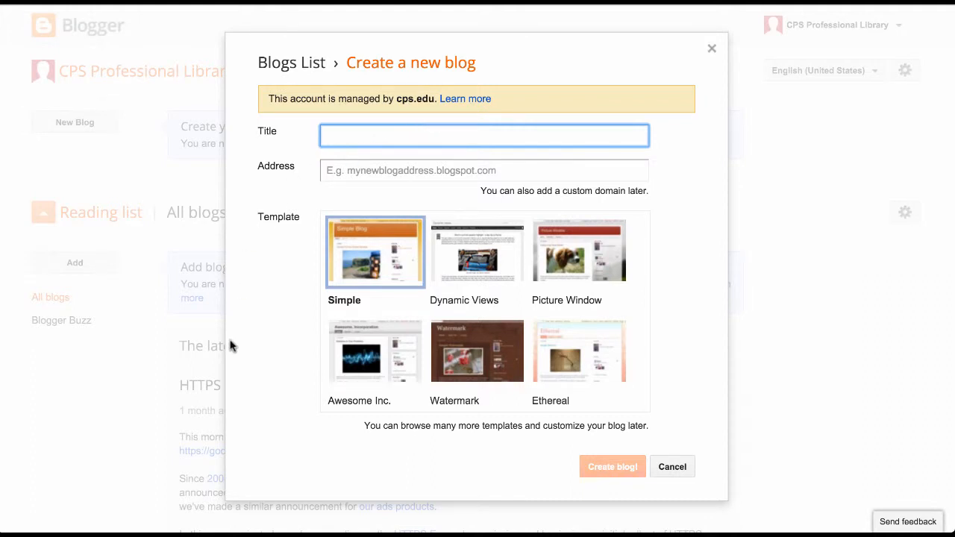
text(CPS Professional Library)
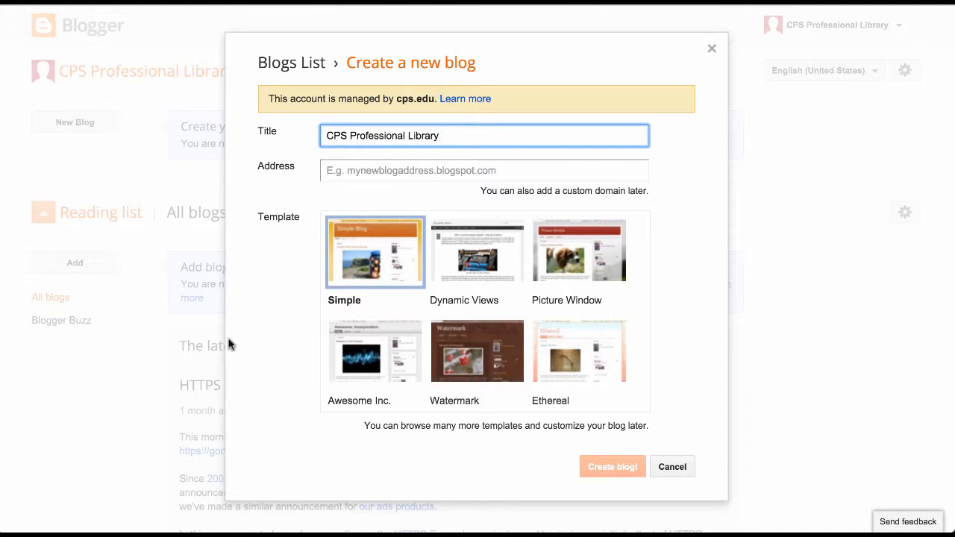
click(330, 179)
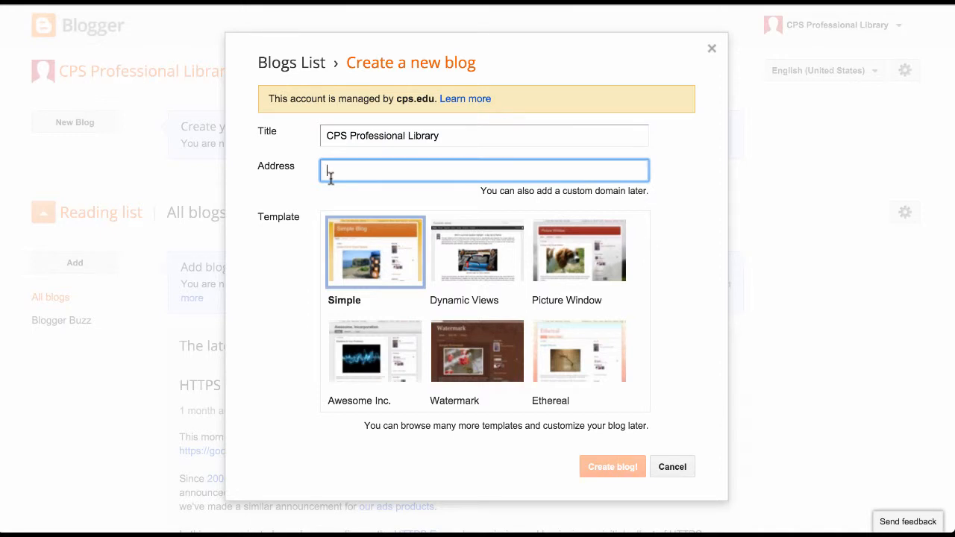
text(cps)
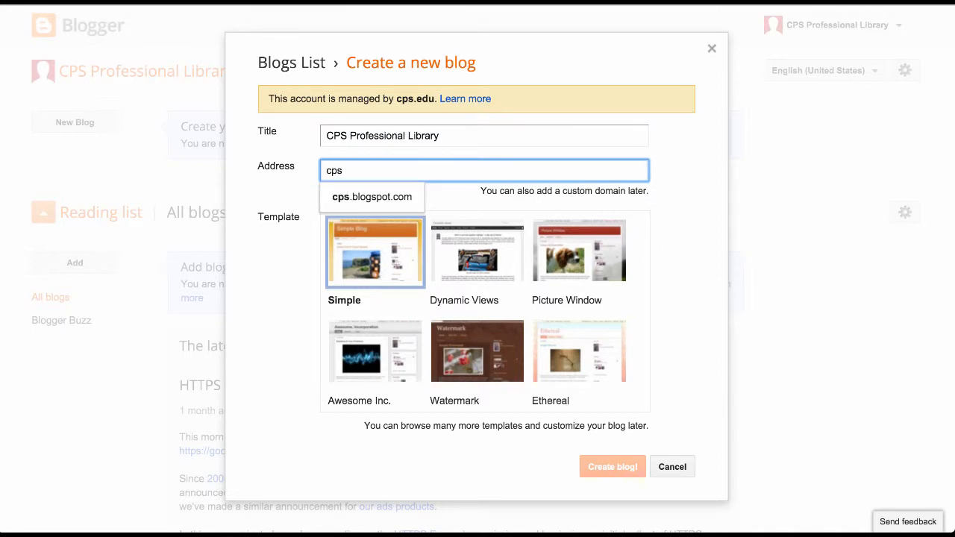
text(profe)
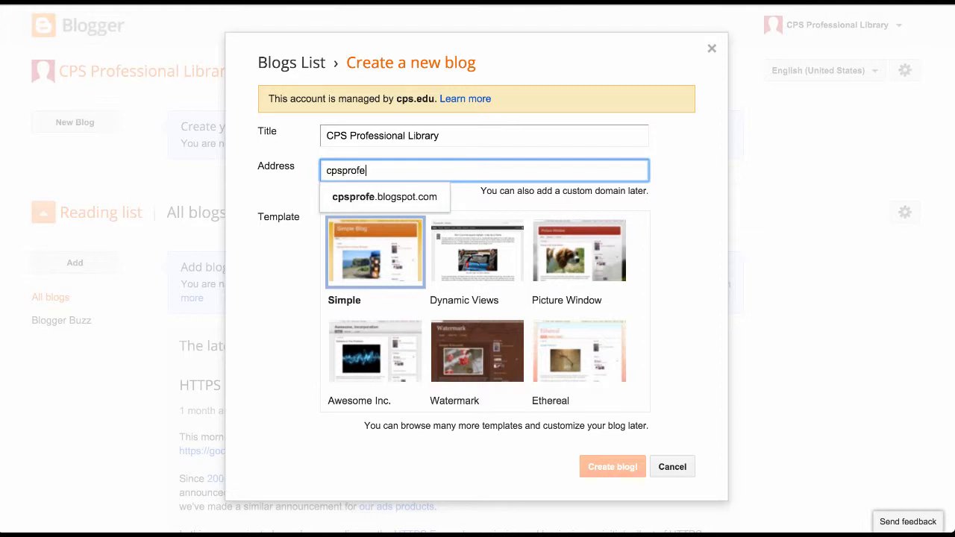
key(BackSpace)
text(lib)
click(387, 198)
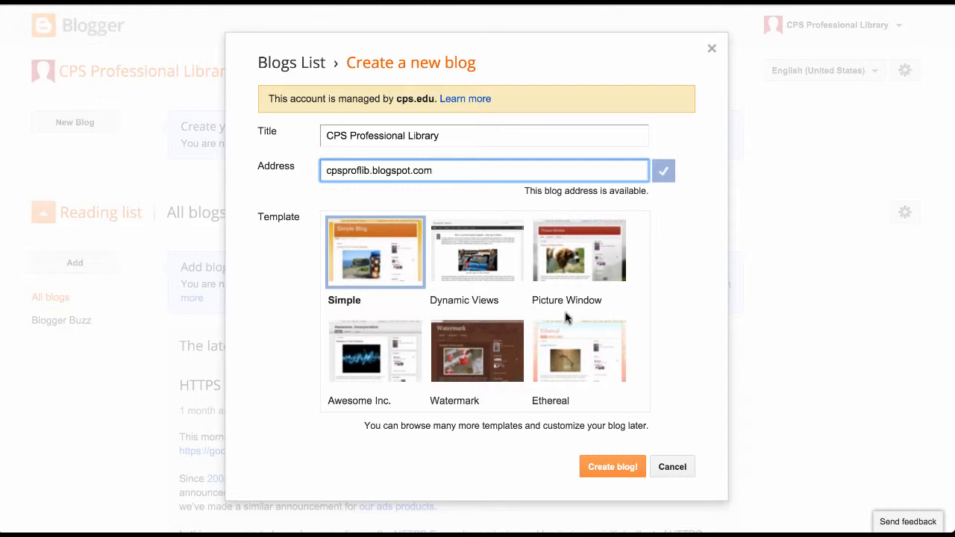
Step: Pick the Ethereal template and create the CPS Professional Library blog
scroll(564, 319, down, 3)
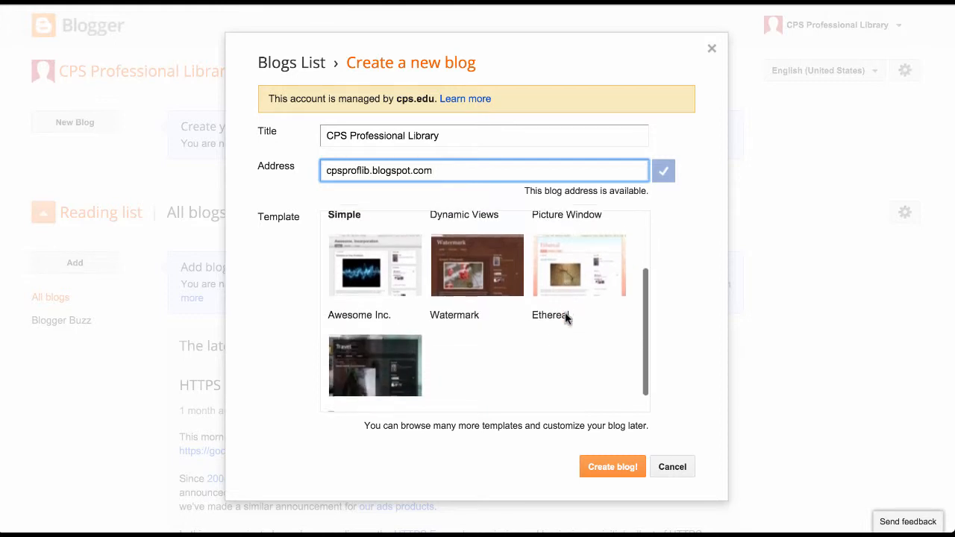
scroll(565, 318, up, 3)
scroll(565, 319, down, 3)
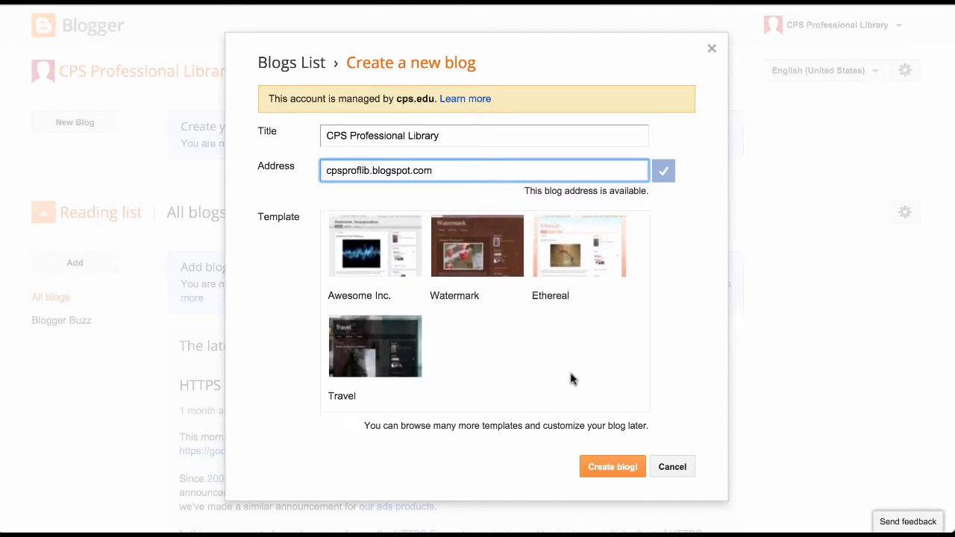
scroll(571, 381, up, 2)
scroll(571, 380, down, 3)
scroll(571, 381, up, 2)
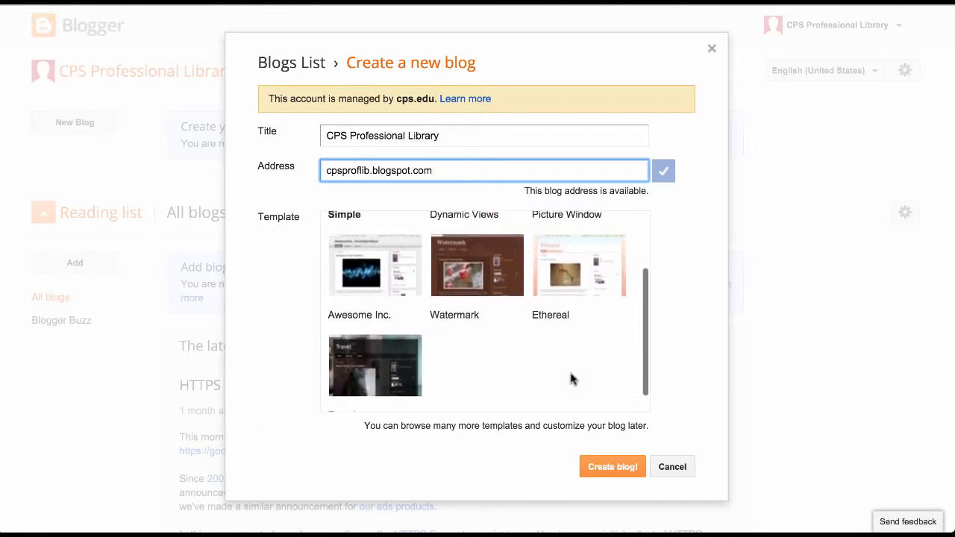
scroll(571, 380, down, 3)
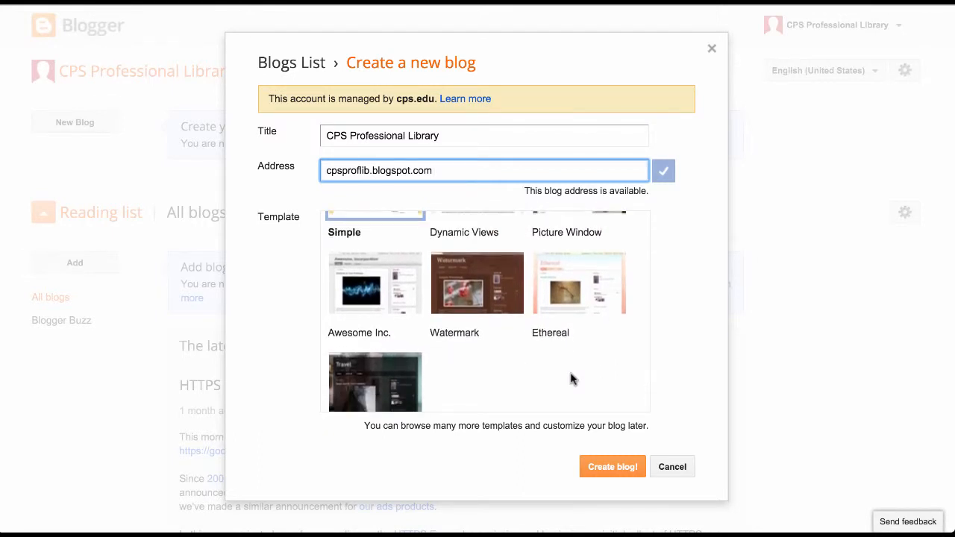
scroll(571, 380, up, 3)
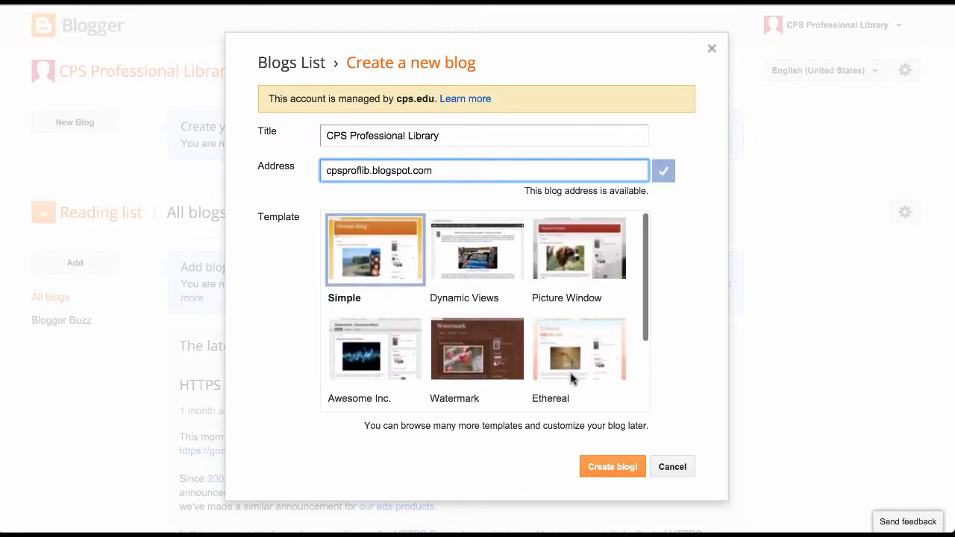
scroll(572, 380, down, 1)
scroll(572, 380, down, 2)
scroll(571, 381, down, 3)
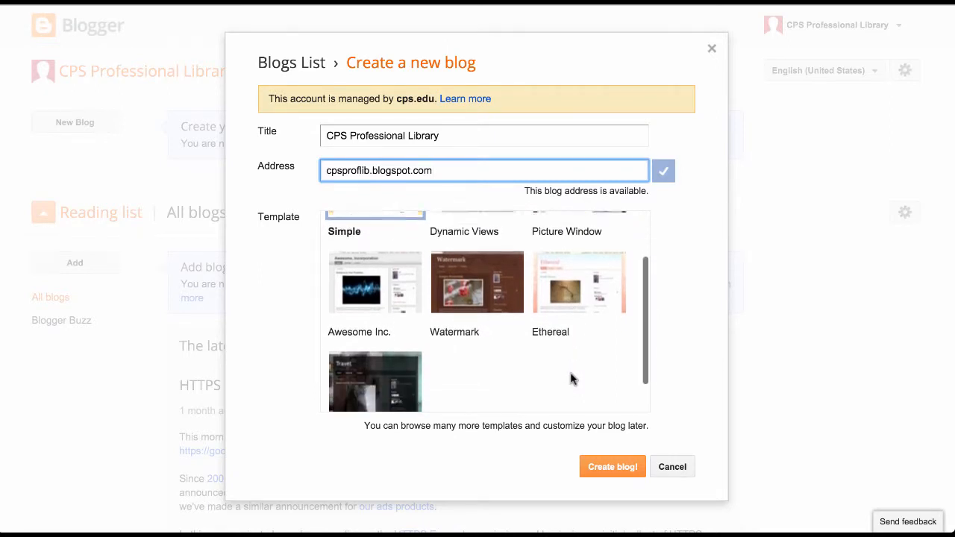
scroll(571, 380, up, 4)
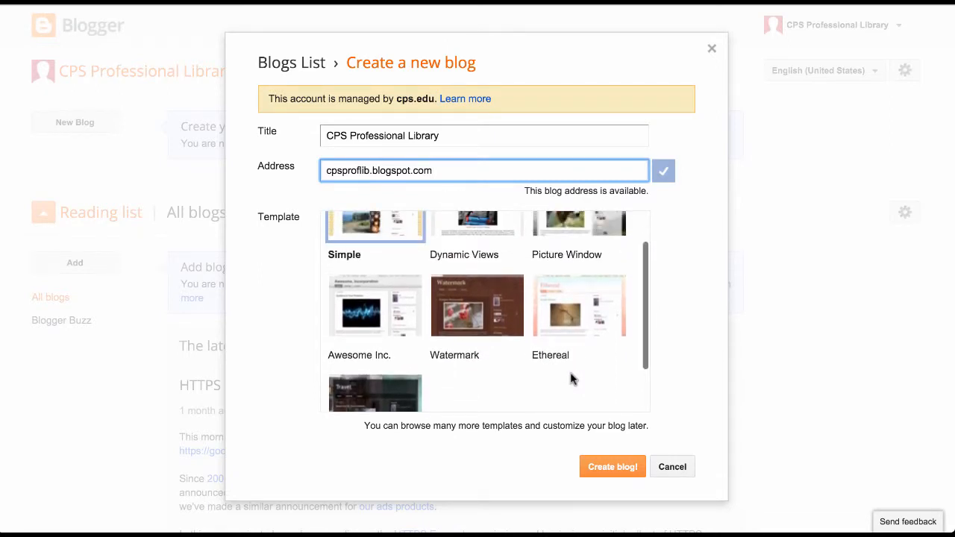
scroll(571, 380, up, 1)
scroll(571, 381, down, 2)
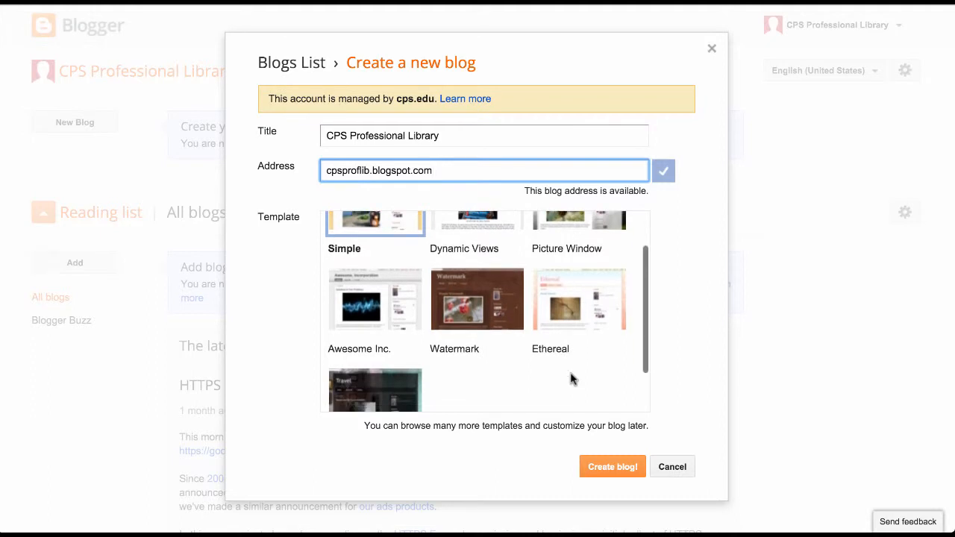
scroll(572, 380, down, 3)
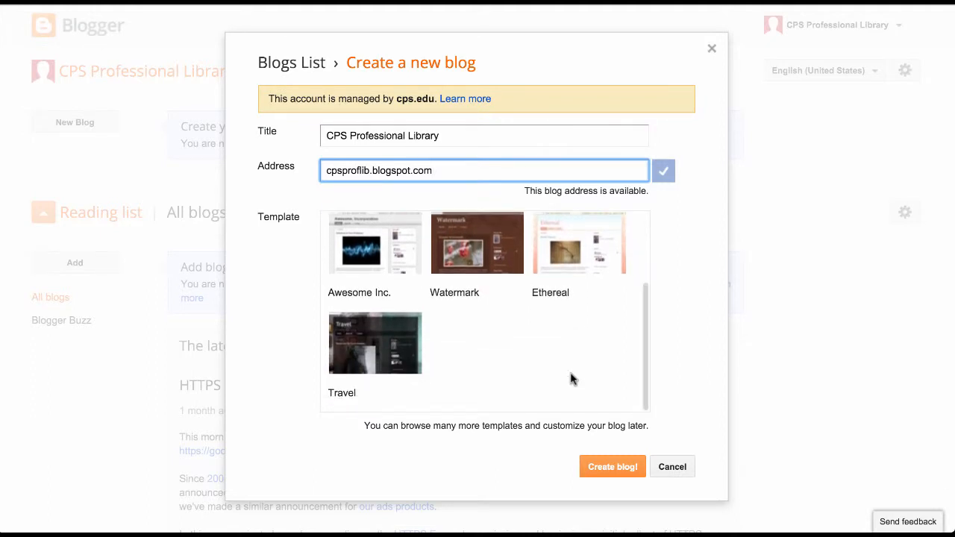
scroll(571, 380, up, 3)
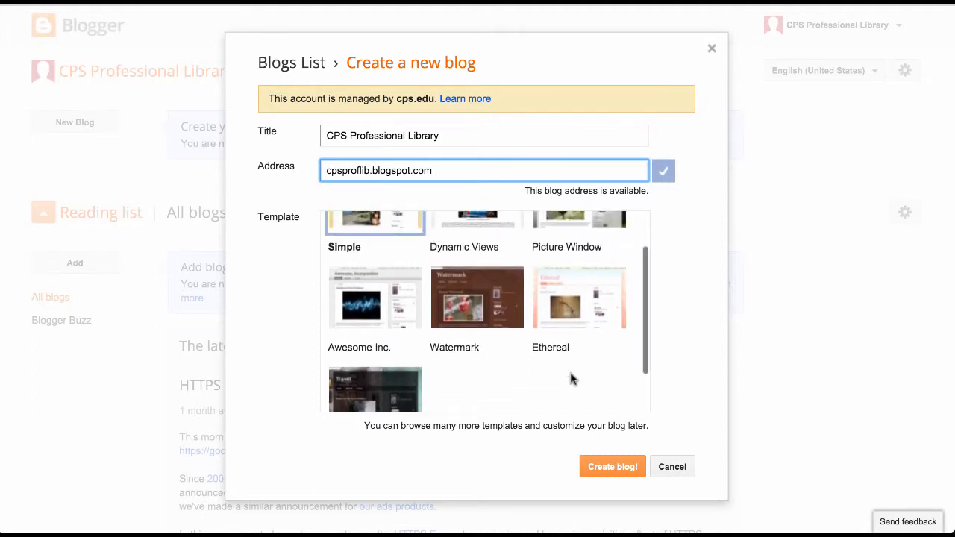
scroll(571, 381, up, 1)
click(565, 321)
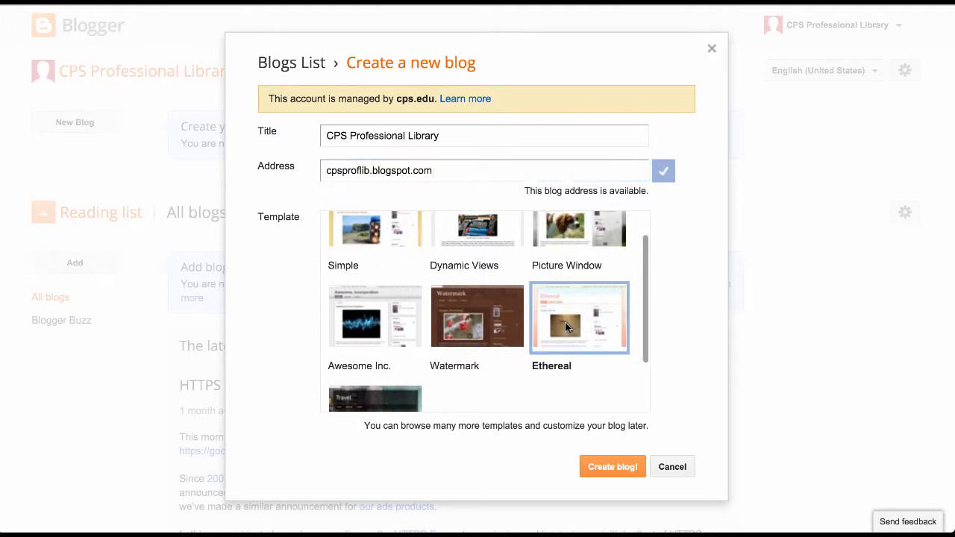
click(612, 467)
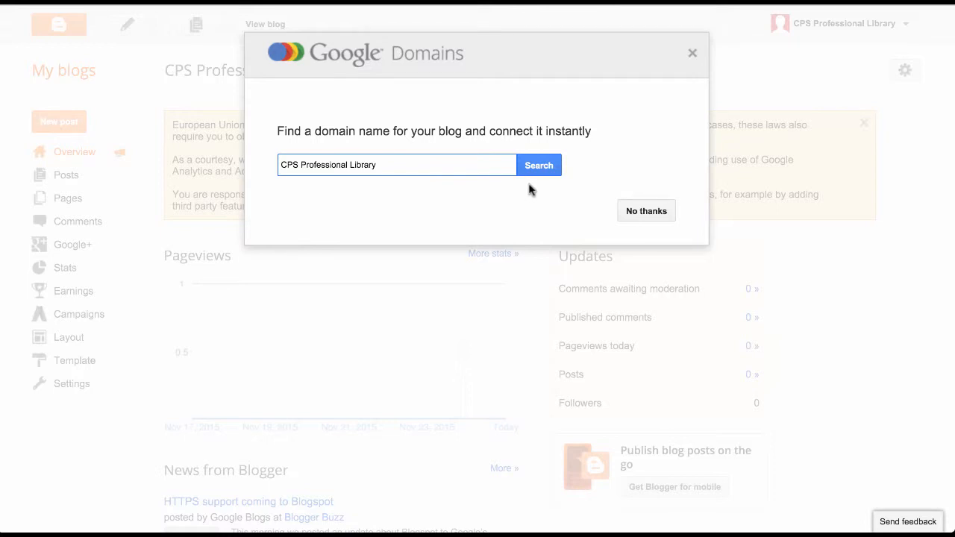
Step: Decline the Google Domains custom domain offer with No thanks
click(631, 215)
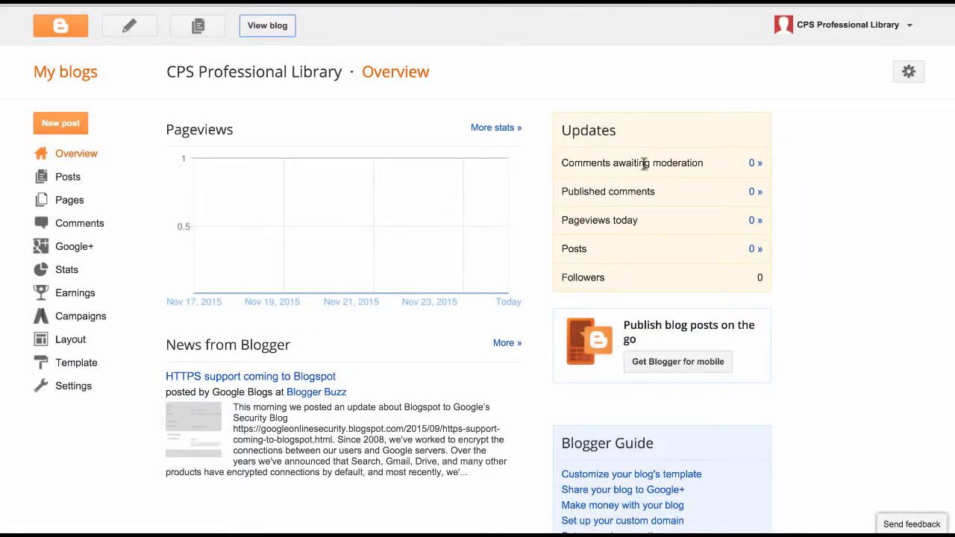
scroll(849, 371, down, 1)
scroll(850, 371, down, 3)
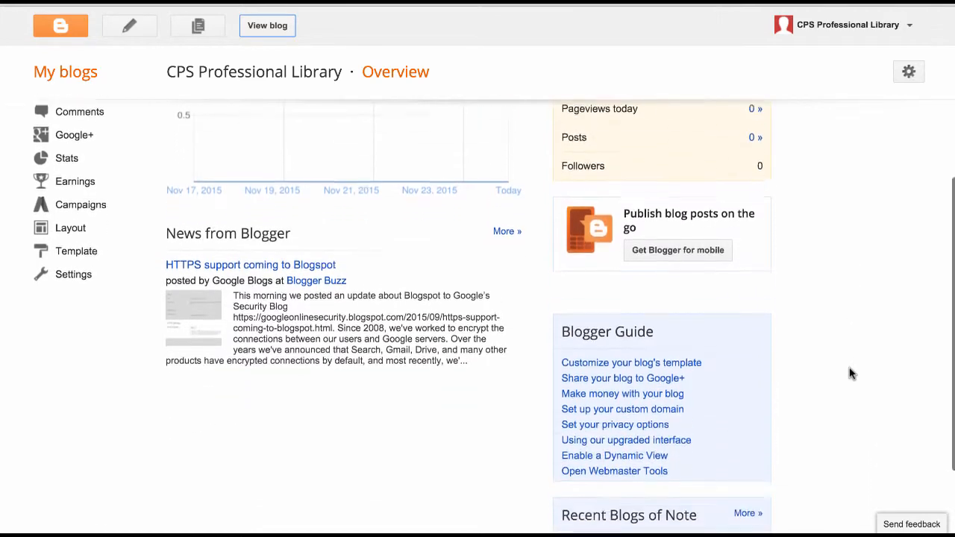
scroll(849, 371, up, 2)
scroll(849, 371, up, 1)
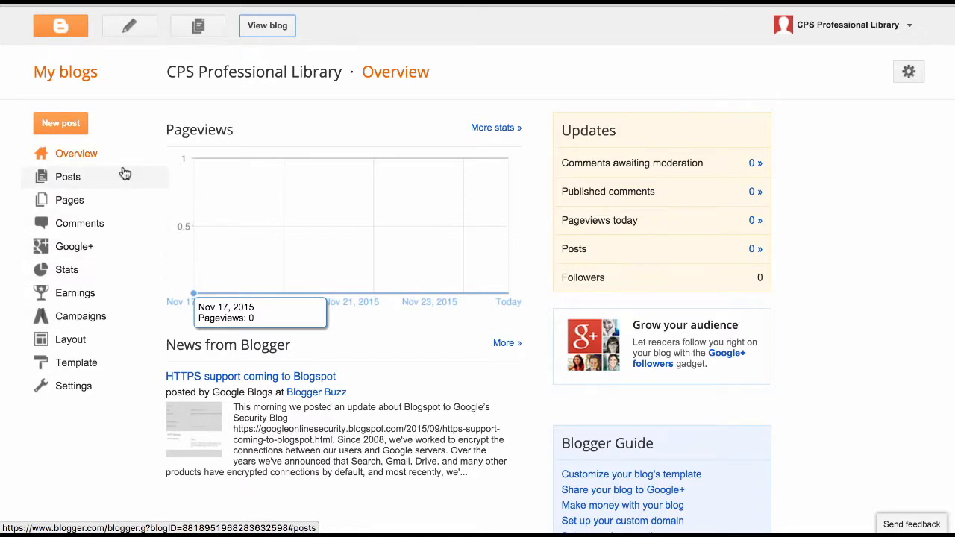
click(268, 26)
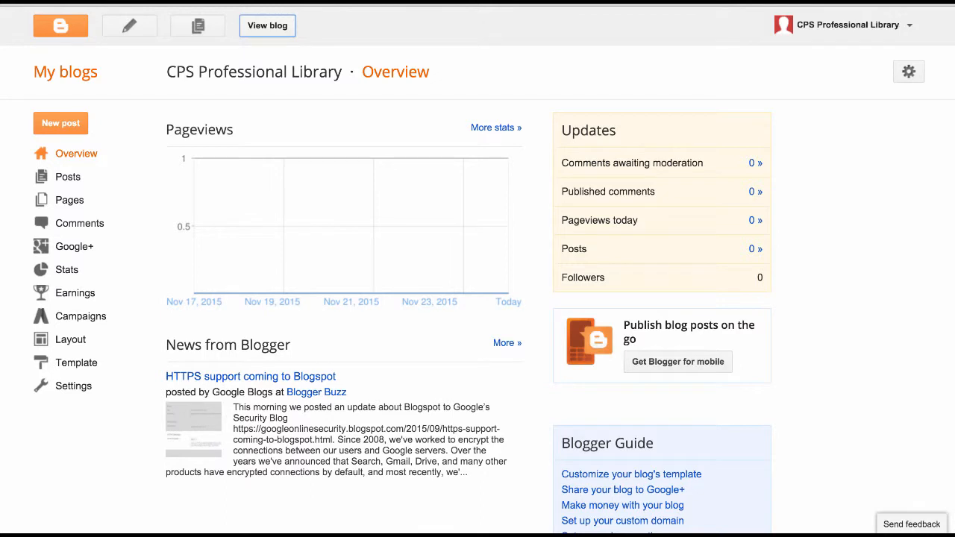
Step: Start a new post titled 'Test Post' and move into its empty body
click(67, 132)
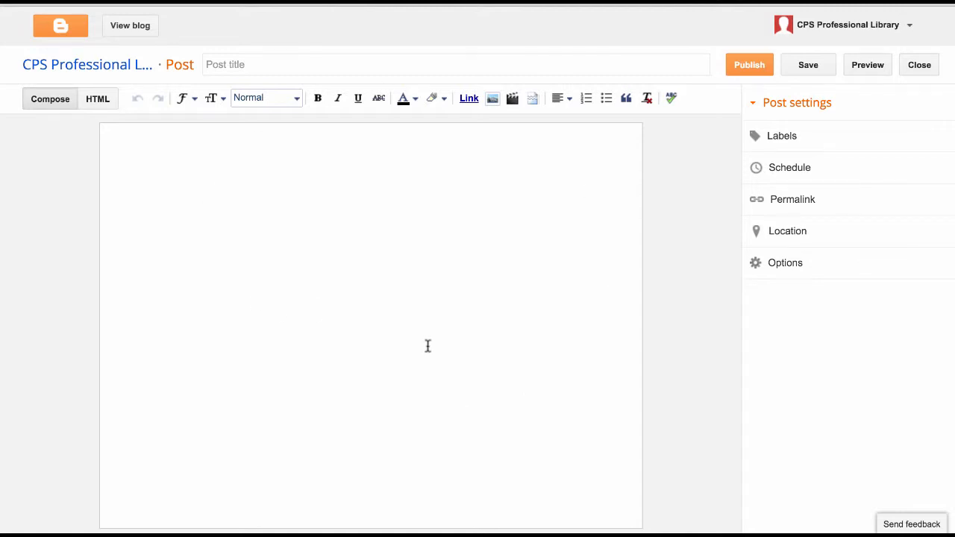
click(274, 69)
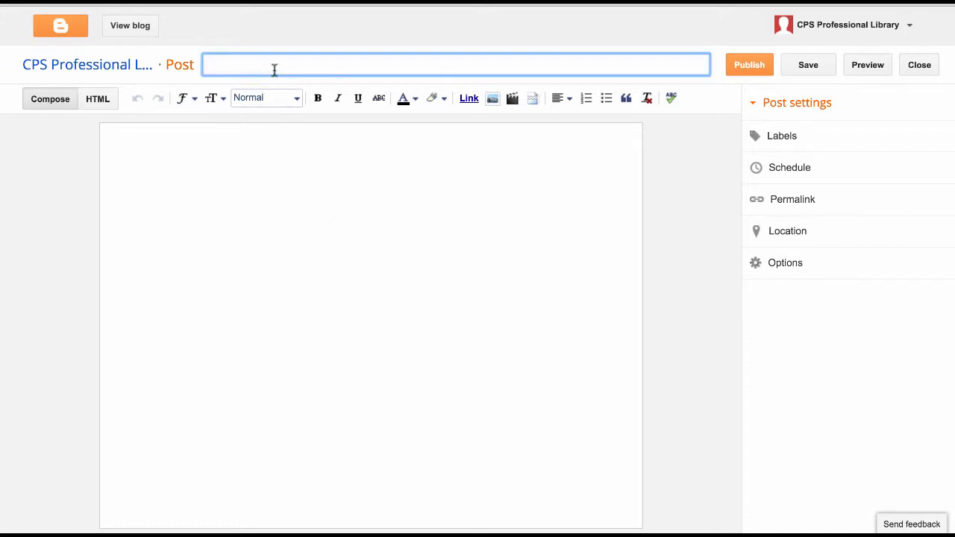
click(330, 203)
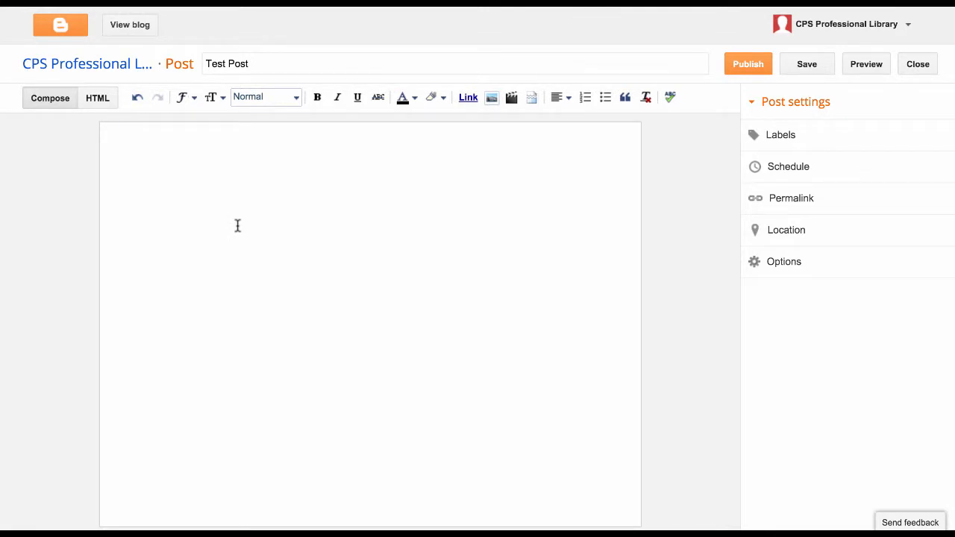
Step: Paste the Library-setting sentence, then try and undo Heading, bold and italic on it
text(This is a test blog to demonstrate how Blogger can be used in a Library setting.)
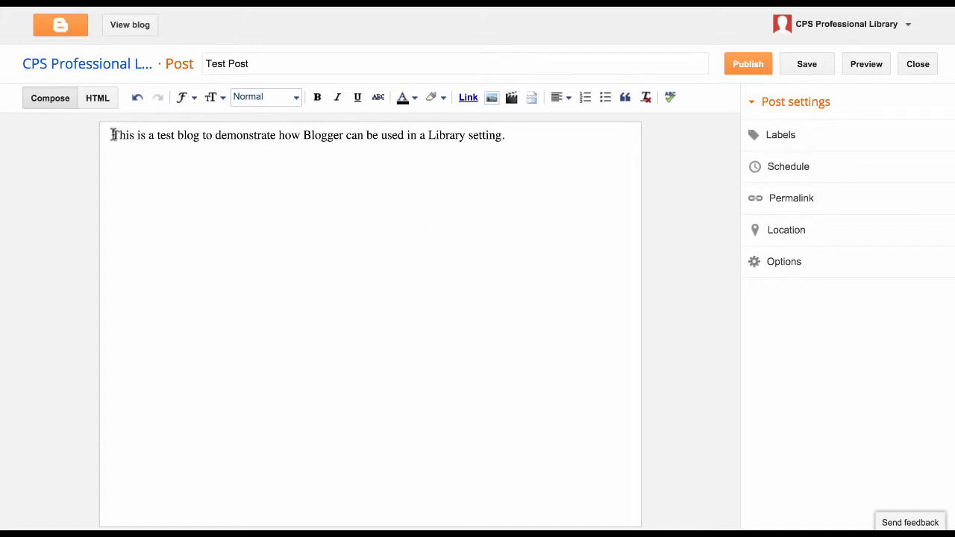
drag(111, 135, 539, 139)
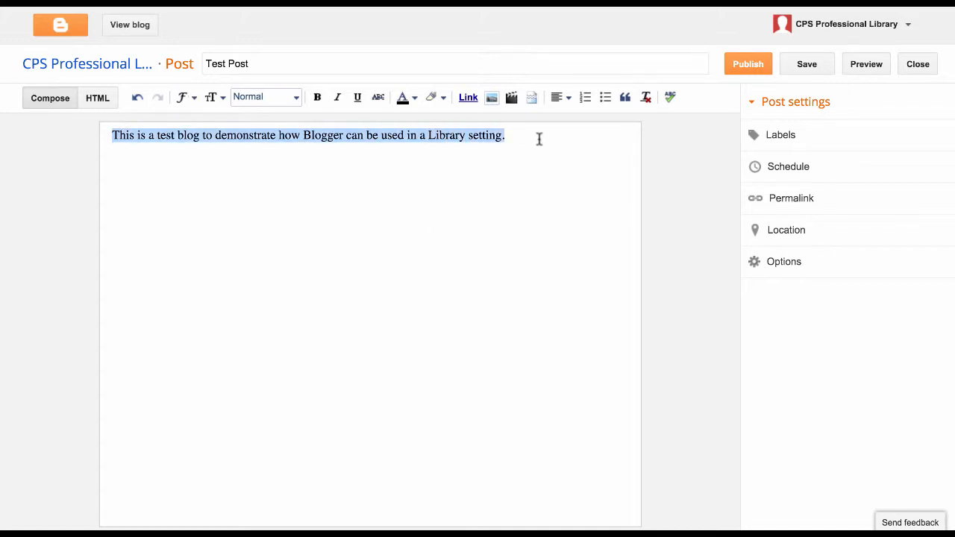
click(292, 97)
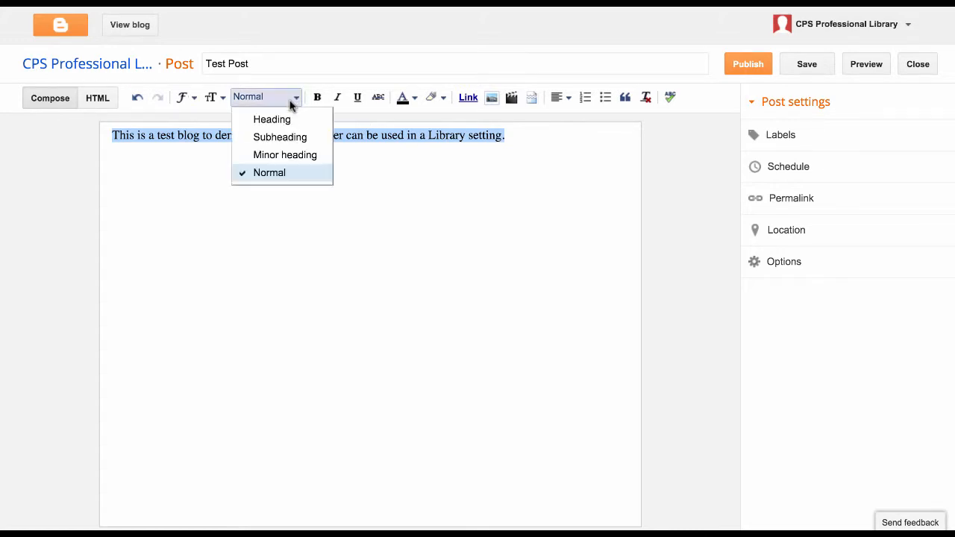
click(291, 119)
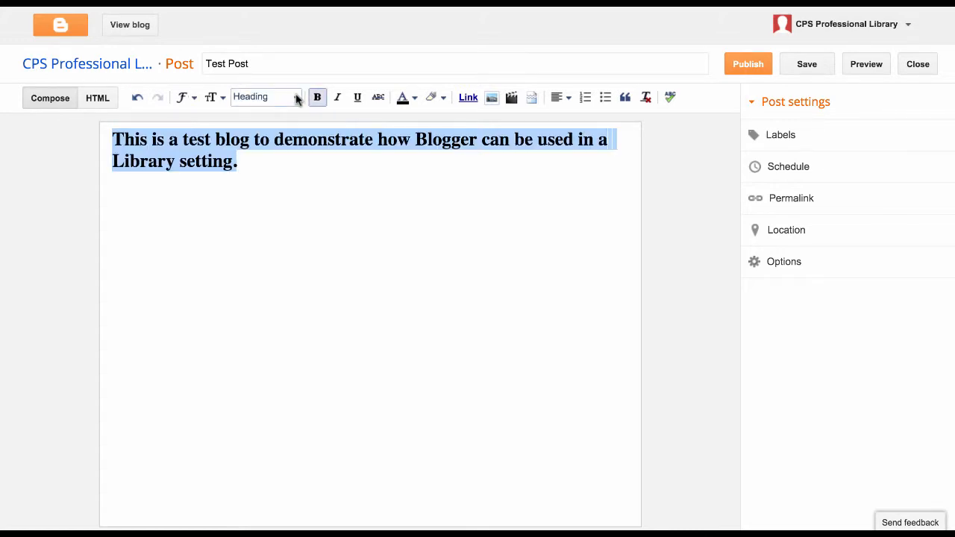
click(296, 99)
click(290, 173)
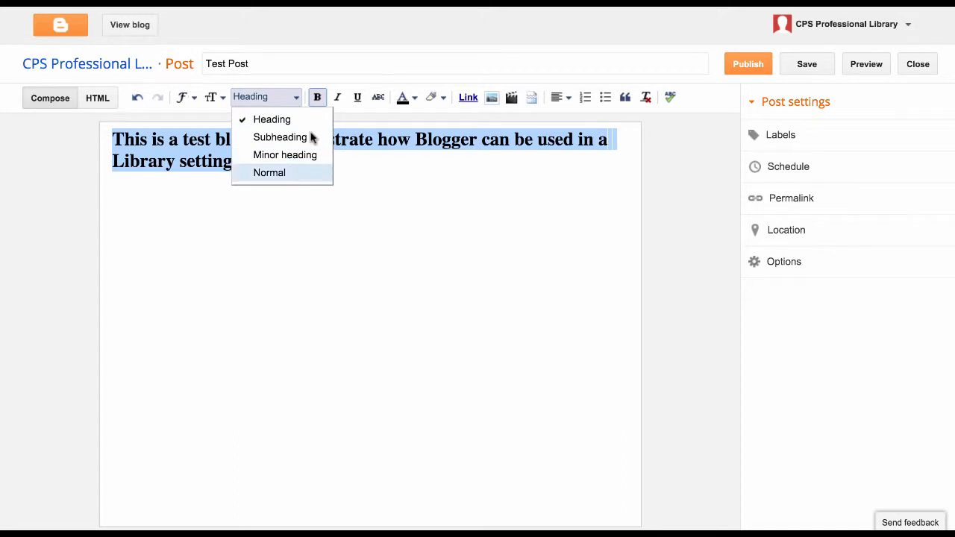
click(317, 100)
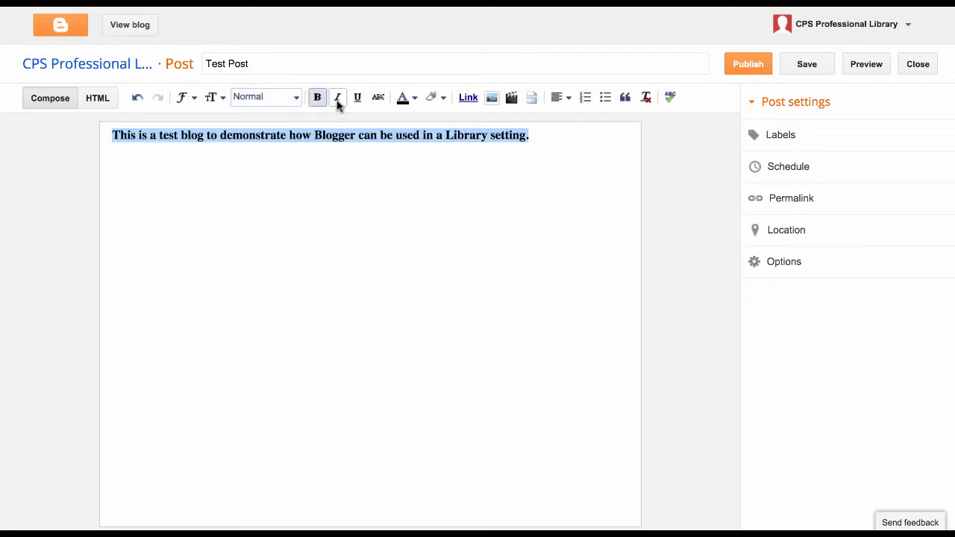
click(337, 100)
click(321, 101)
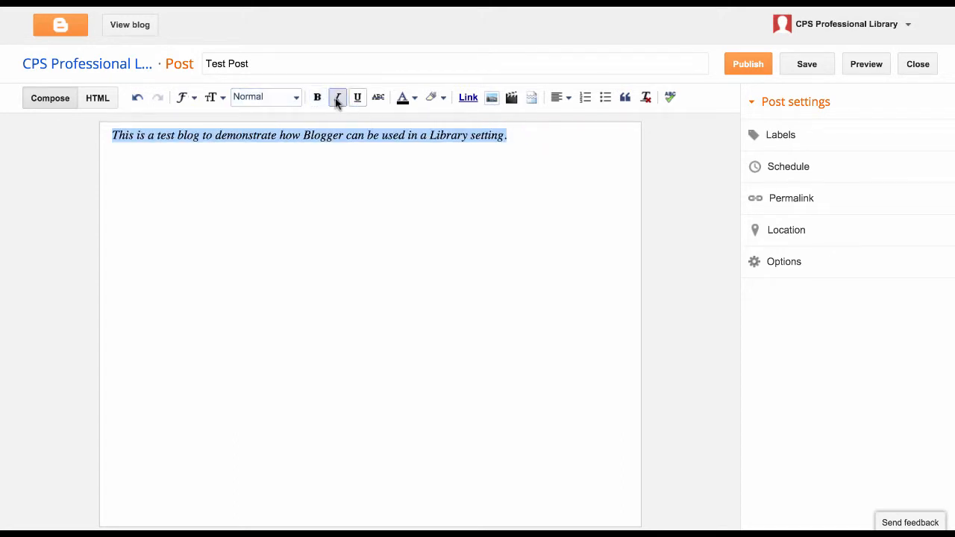
click(337, 100)
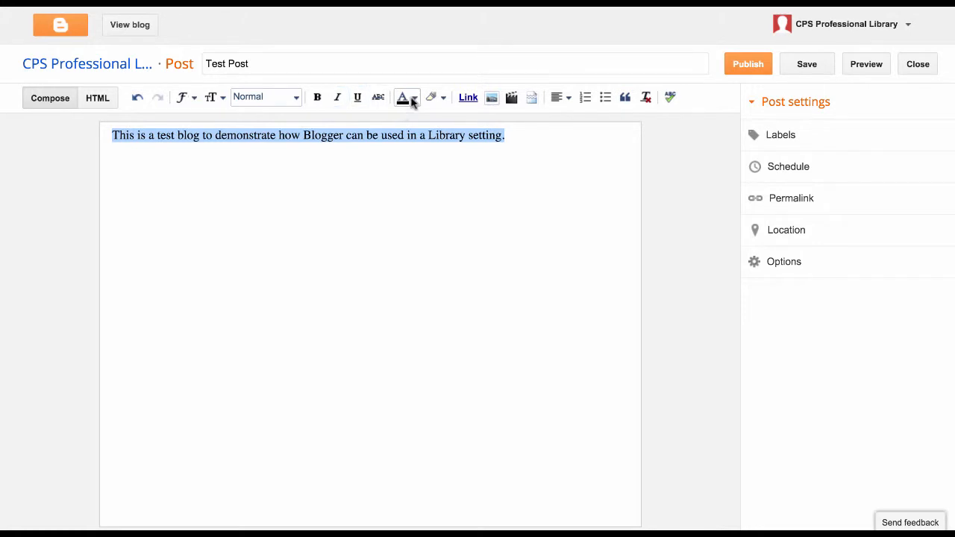
Step: Colour the sentence blue, removing a trial light-green highlight
click(413, 101)
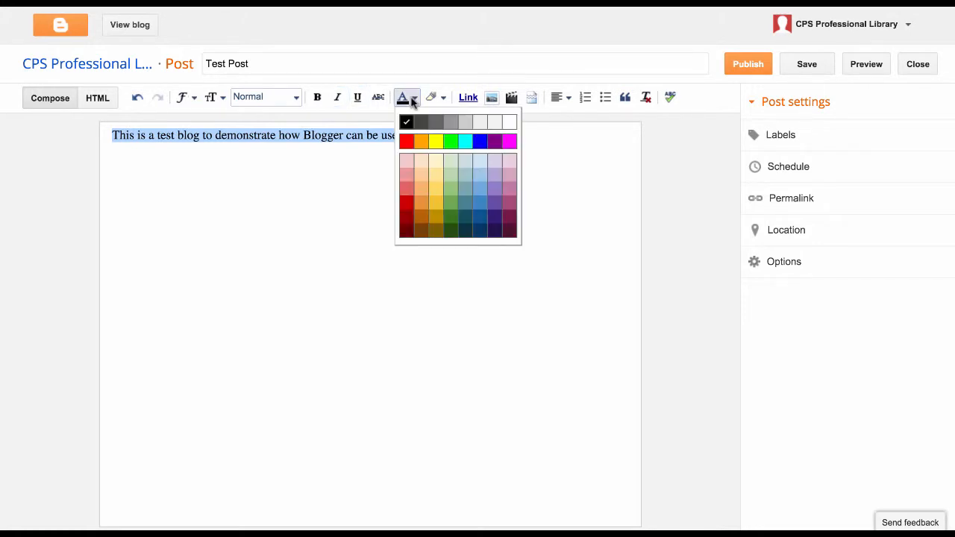
click(480, 147)
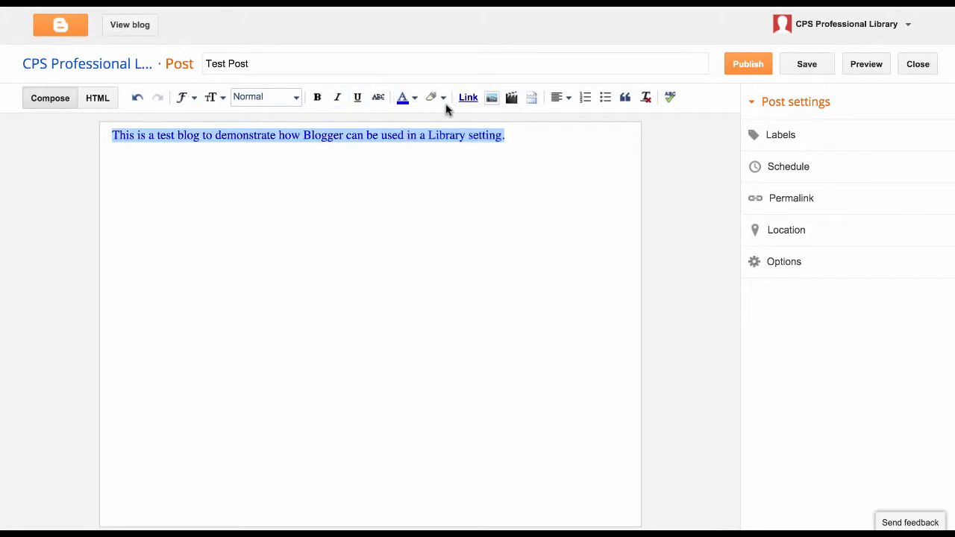
click(445, 102)
click(462, 143)
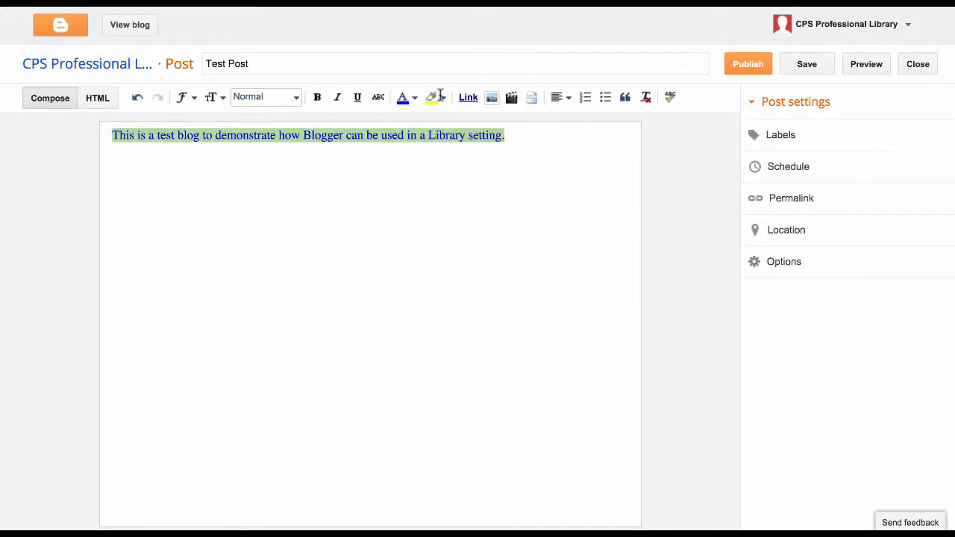
click(441, 99)
click(537, 132)
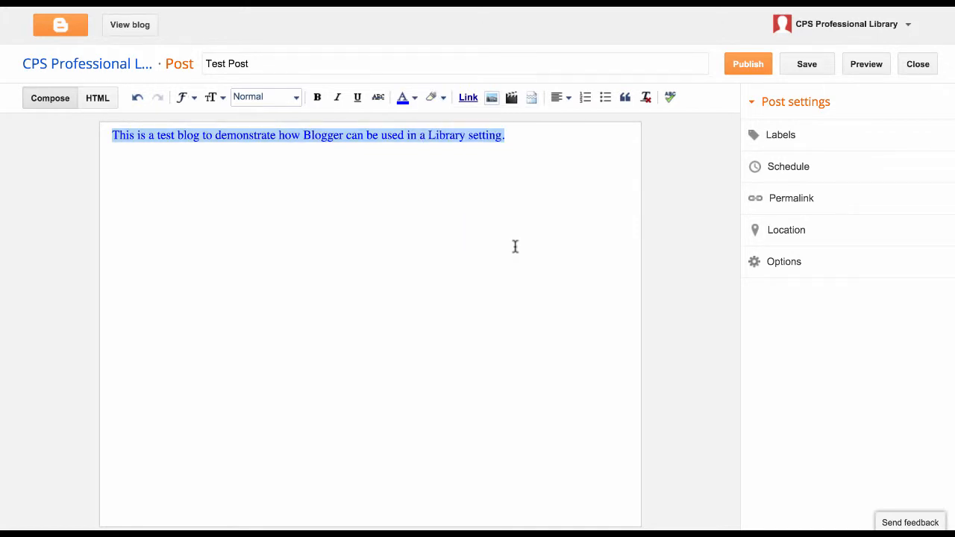
click(449, 156)
double_click(461, 135)
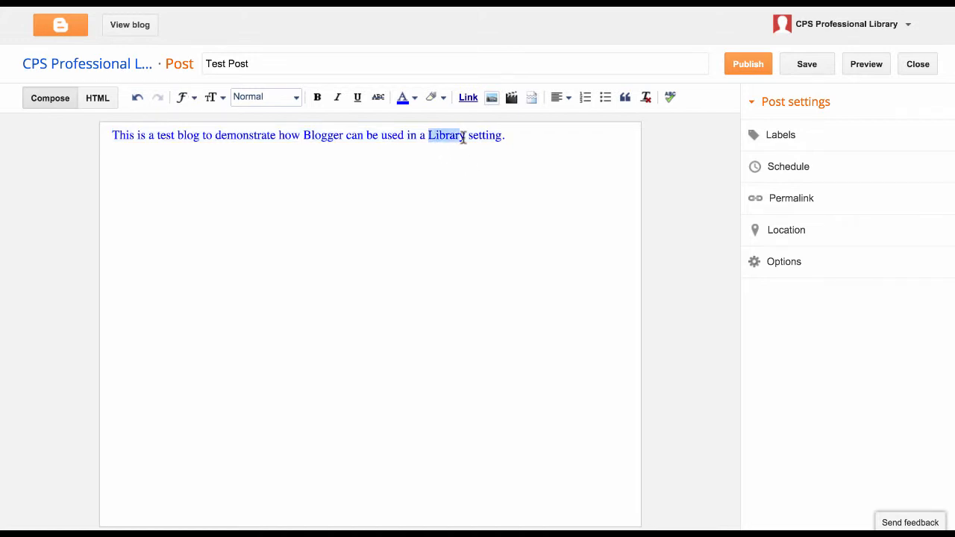
click(467, 97)
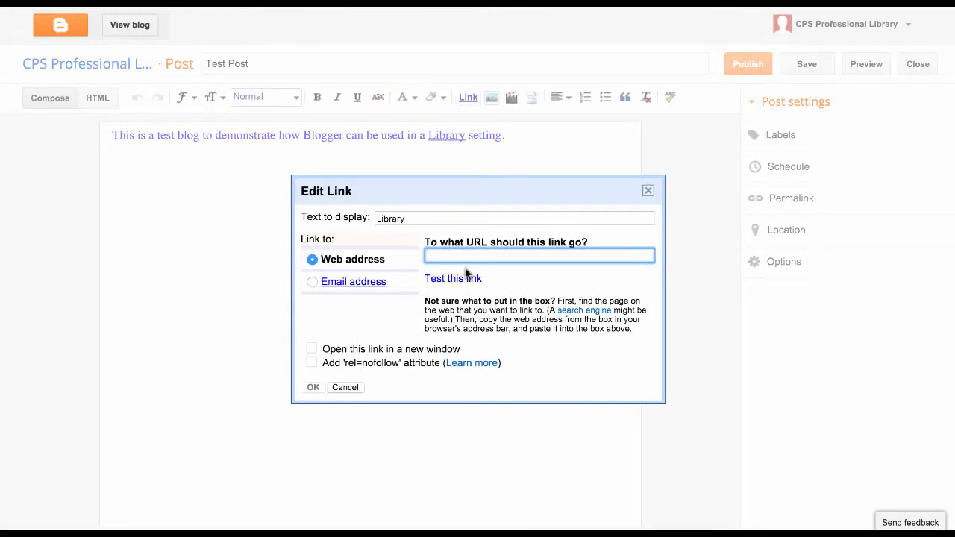
text(http)
click(648, 192)
click(513, 132)
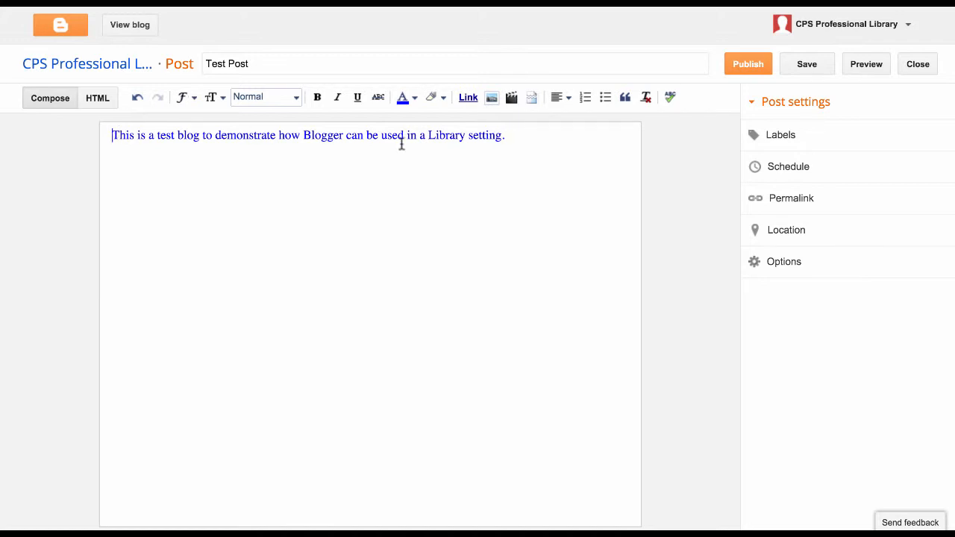
click(492, 100)
Step: Upload 3207438_l.jpg and insert the children-reading photo above the blue sentence
click(492, 100)
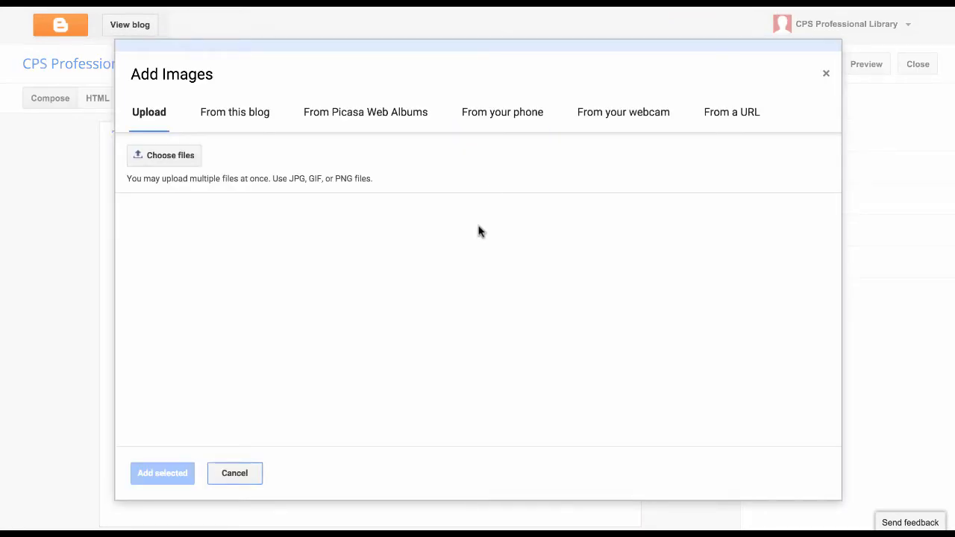
click(175, 157)
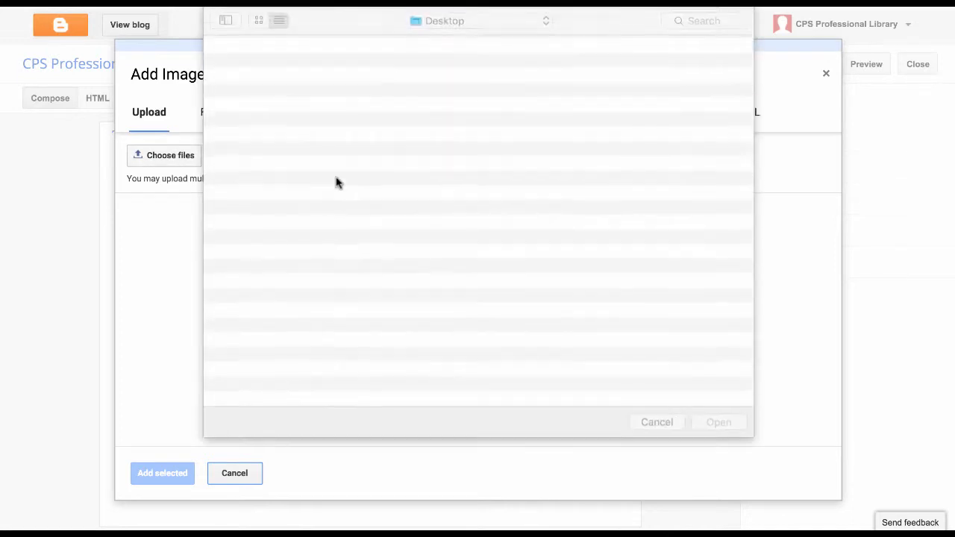
click(316, 67)
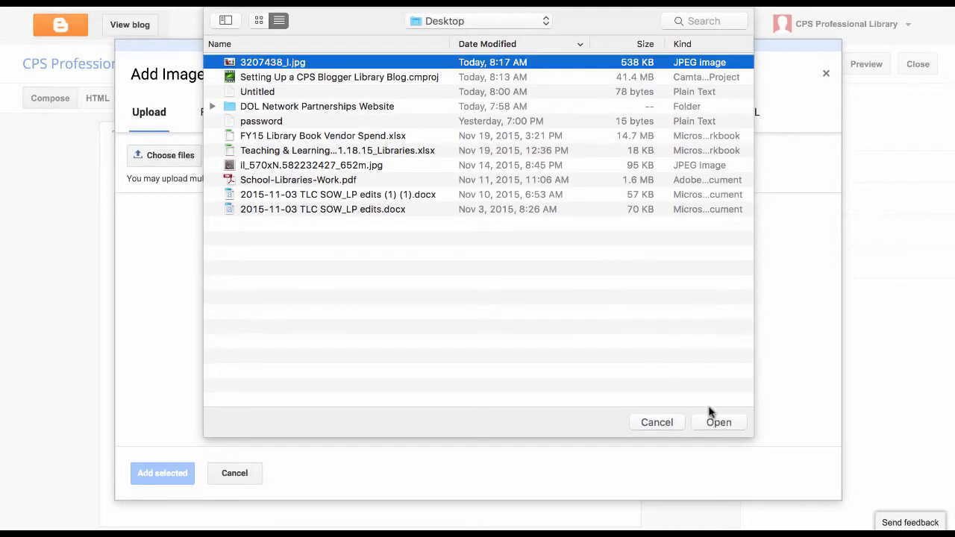
click(716, 425)
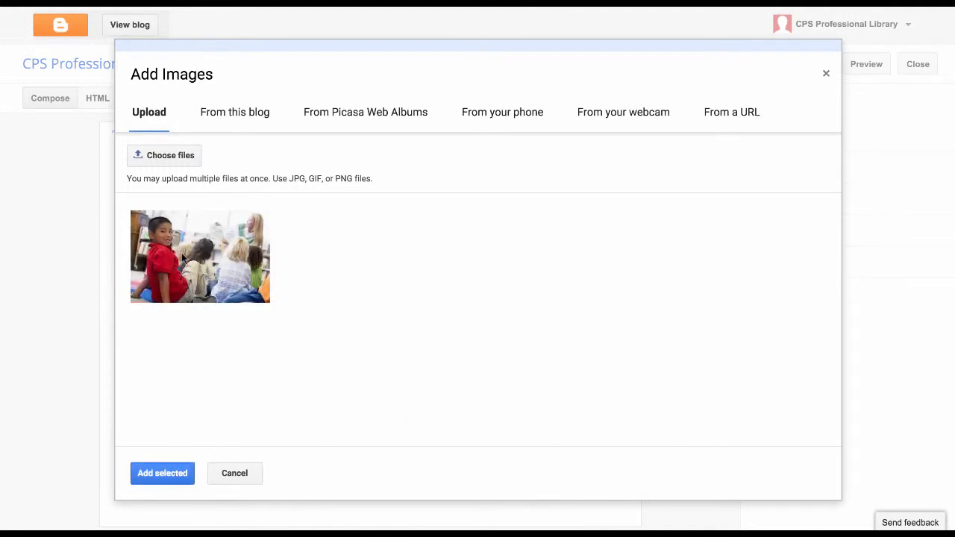
click(185, 258)
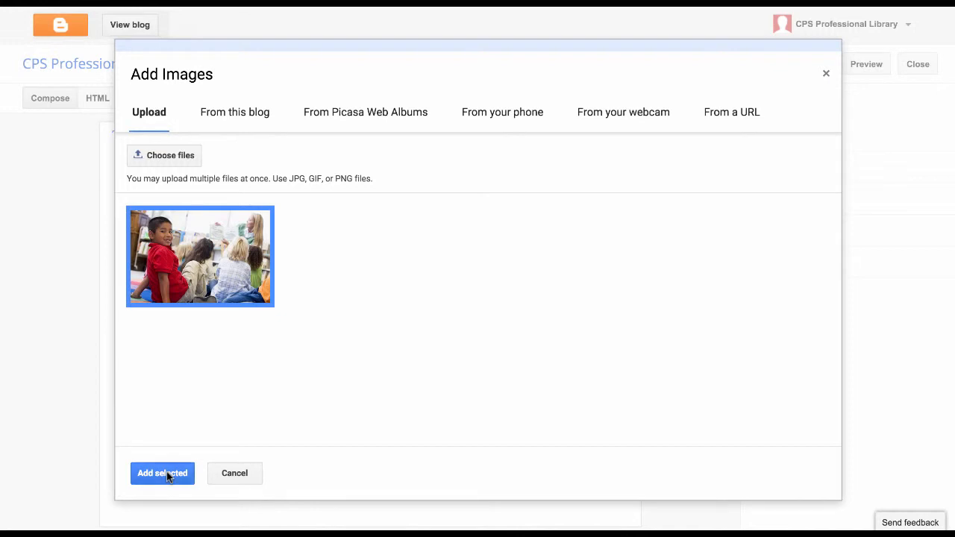
click(166, 472)
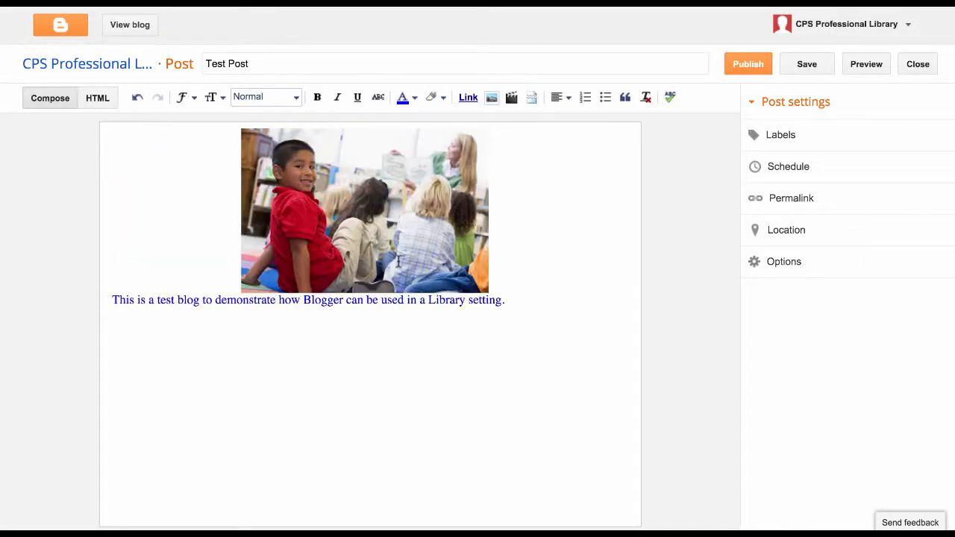
click(399, 261)
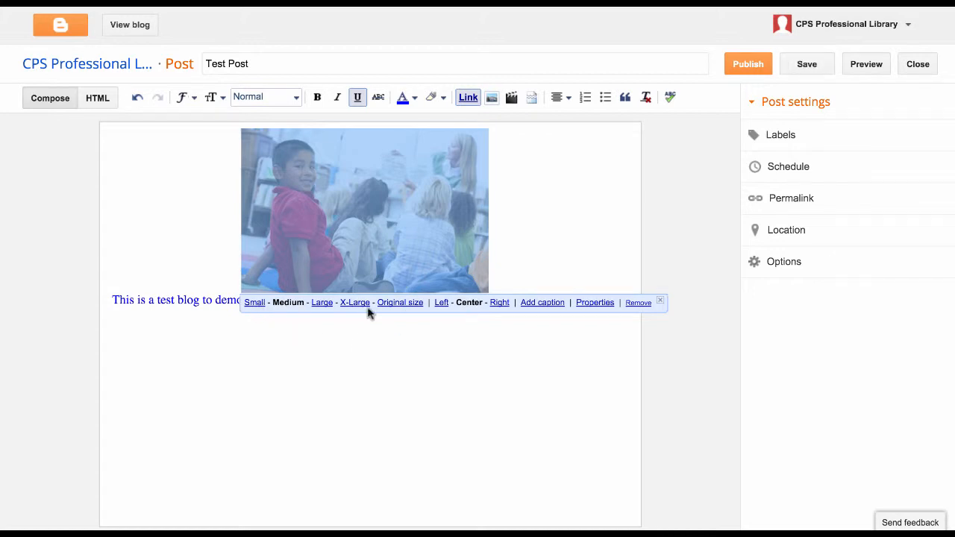
Step: Align the photo left with text wrapping beside it and set it to Small size
click(441, 303)
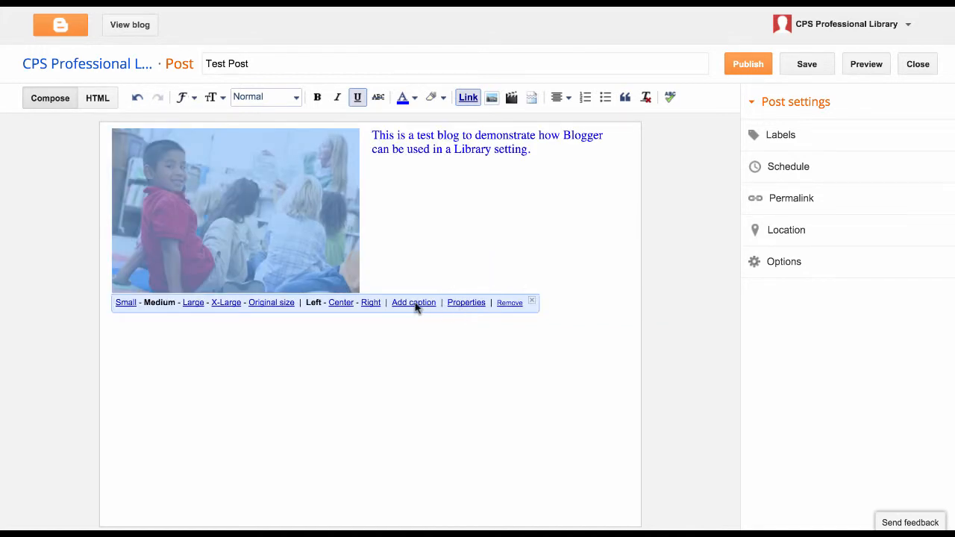
click(460, 306)
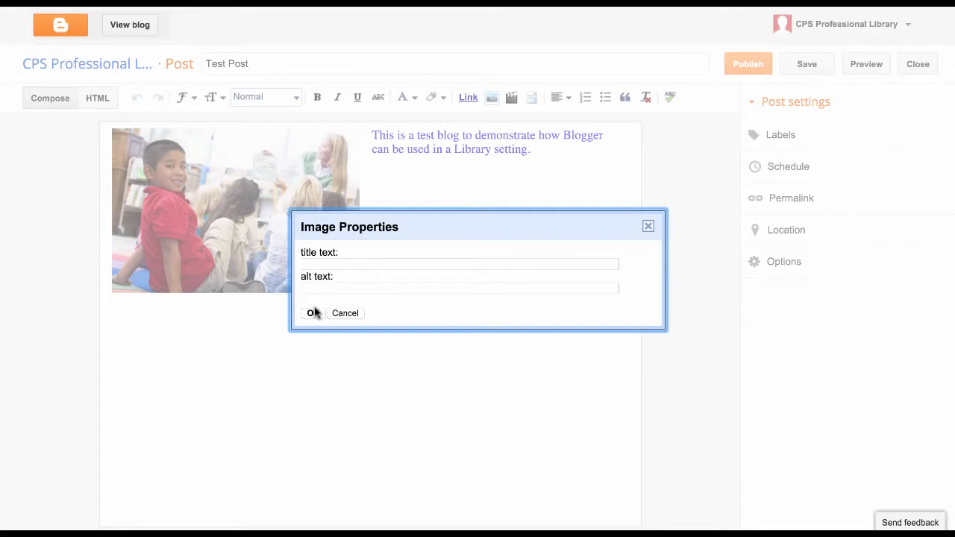
click(312, 312)
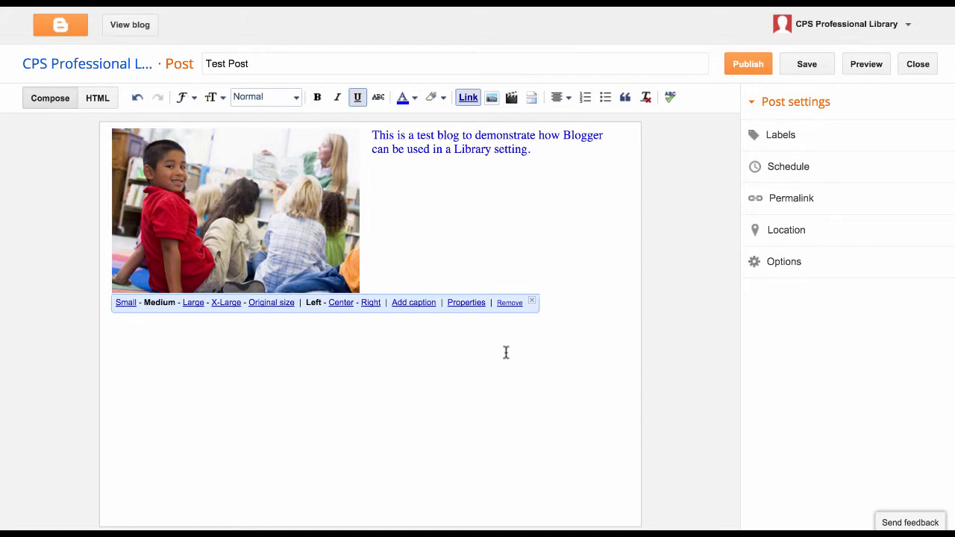
click(195, 302)
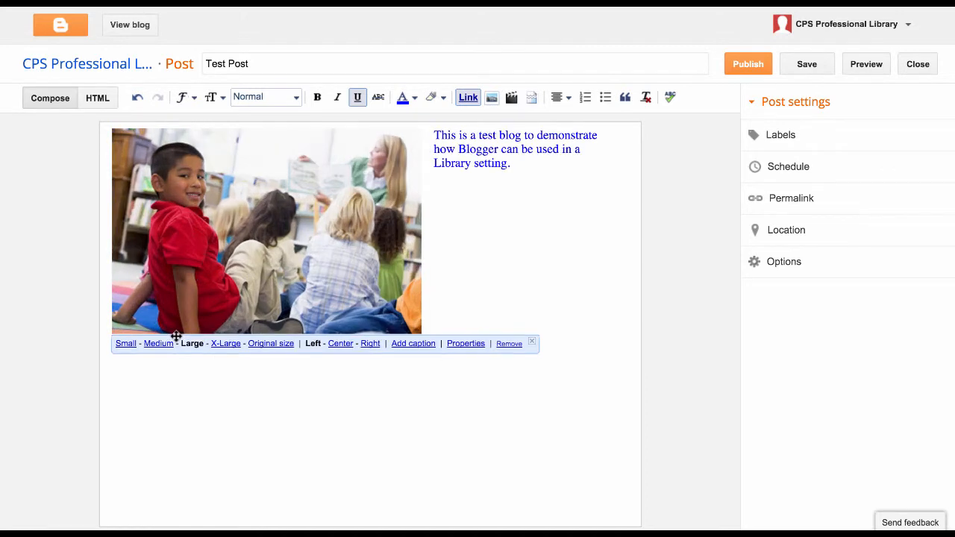
click(127, 344)
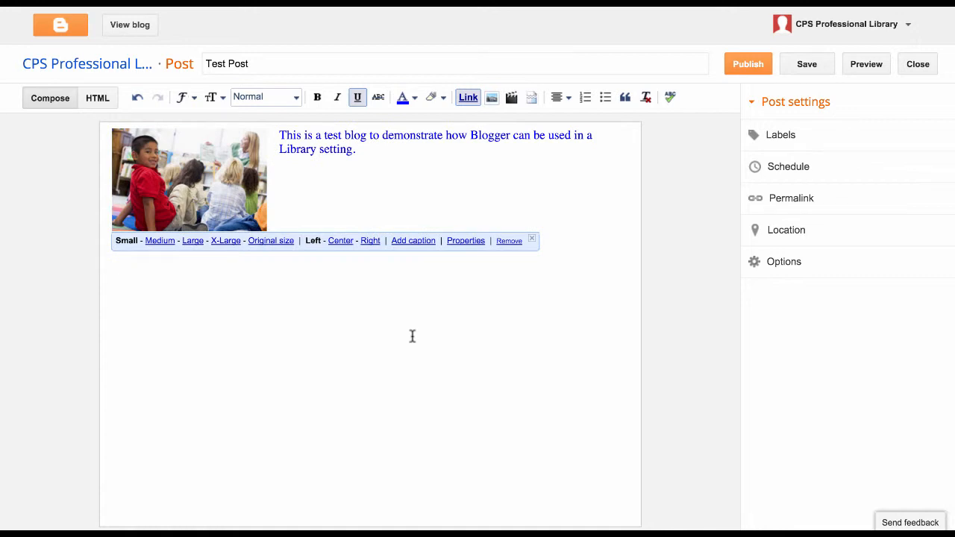
click(412, 337)
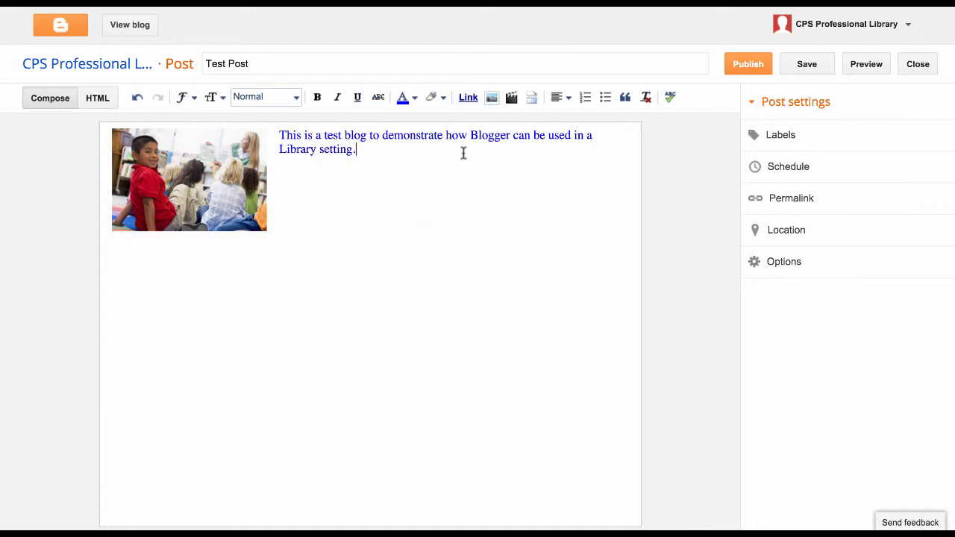
click(490, 97)
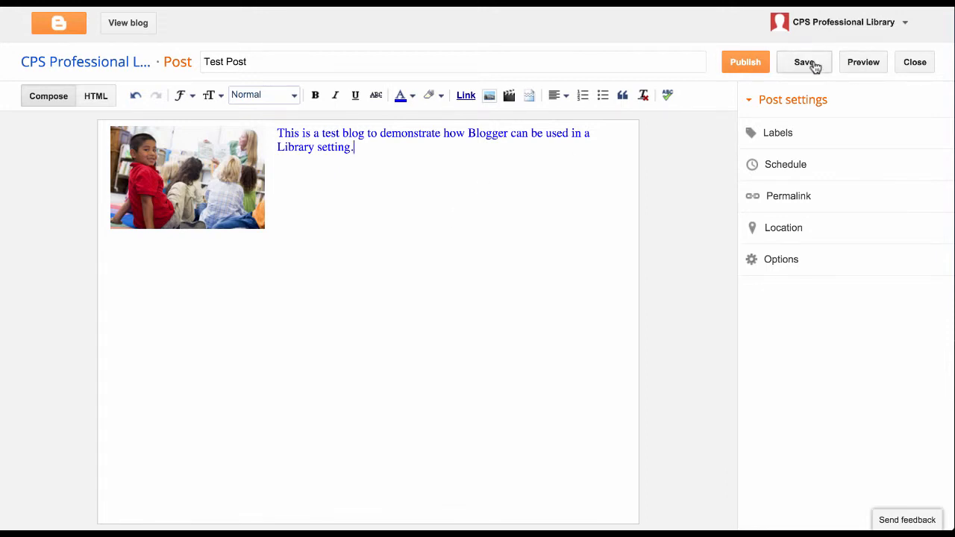
click(862, 64)
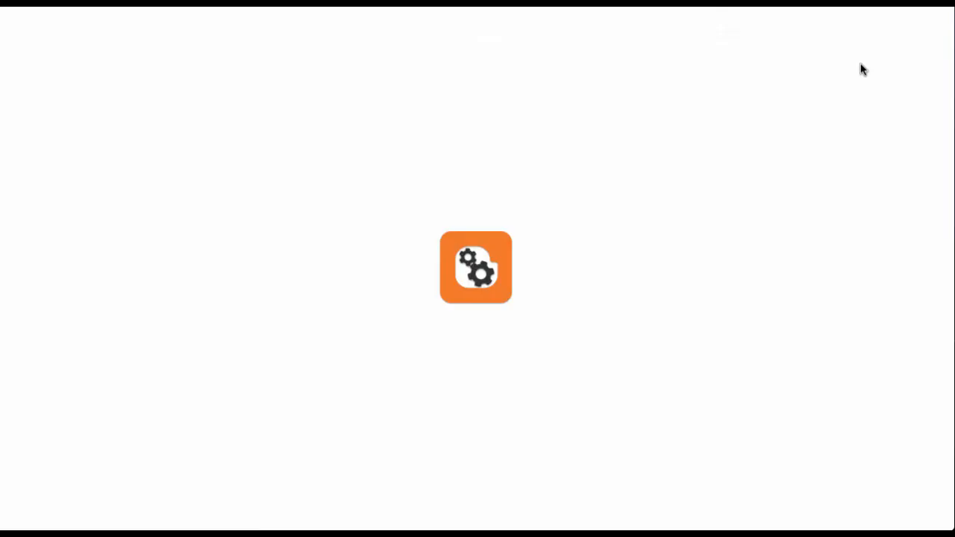
scroll(468, 361, down, 3)
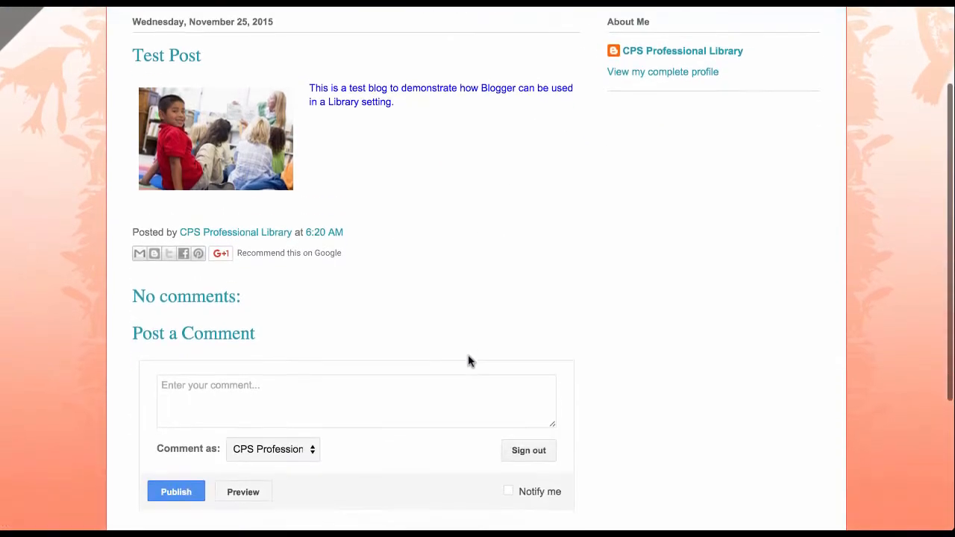
scroll(468, 361, up, 1)
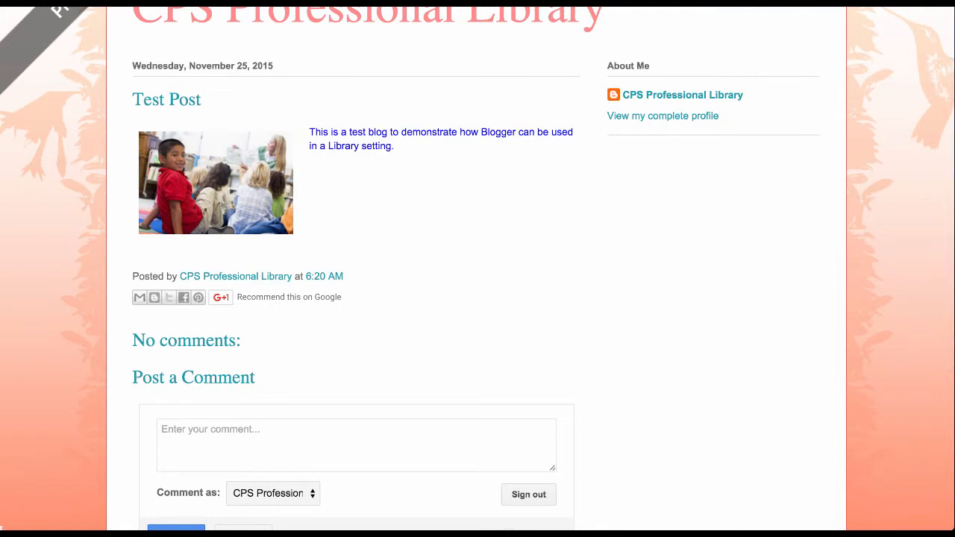
key(super+w)
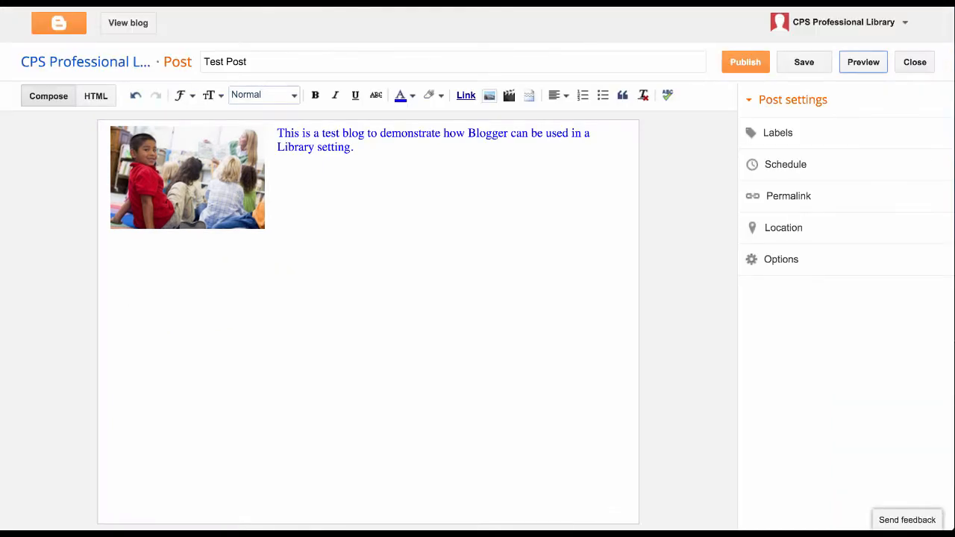
Step: Publish the Test Post, confirm it in the Posts list, and view the live blog
click(745, 62)
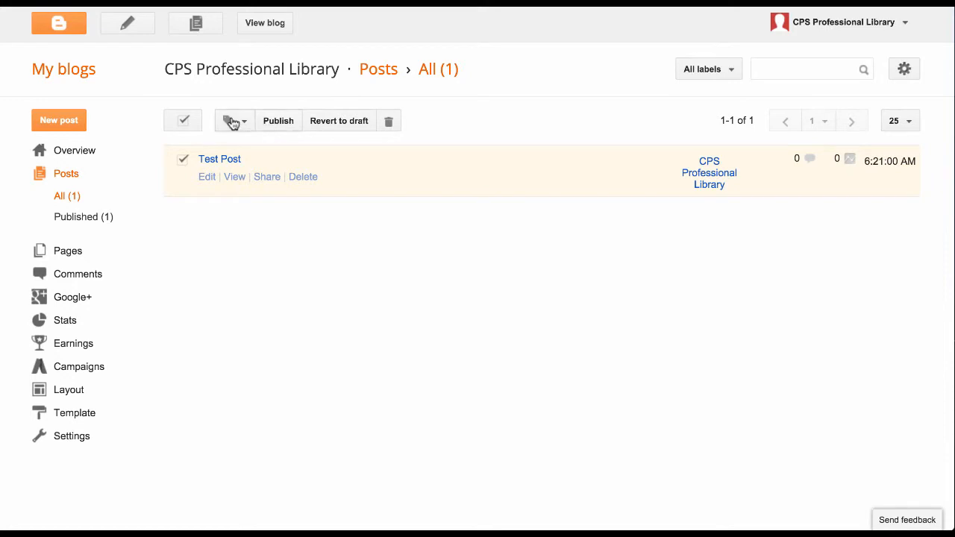
click(276, 123)
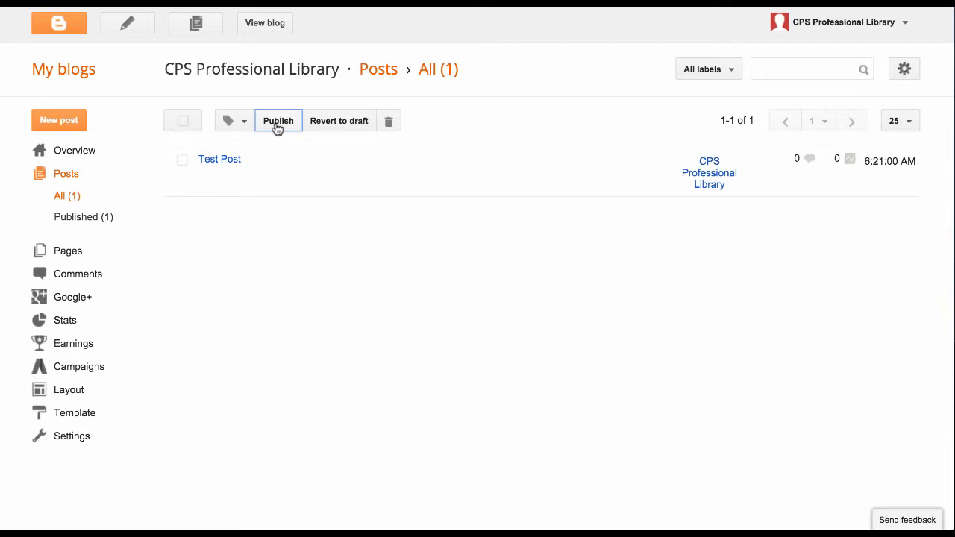
click(265, 27)
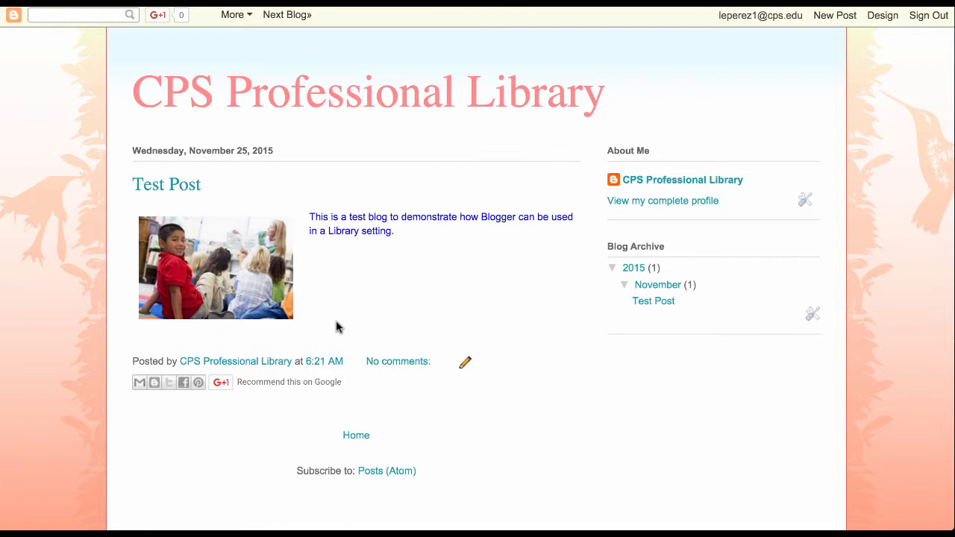
scroll(335, 317, down, 1)
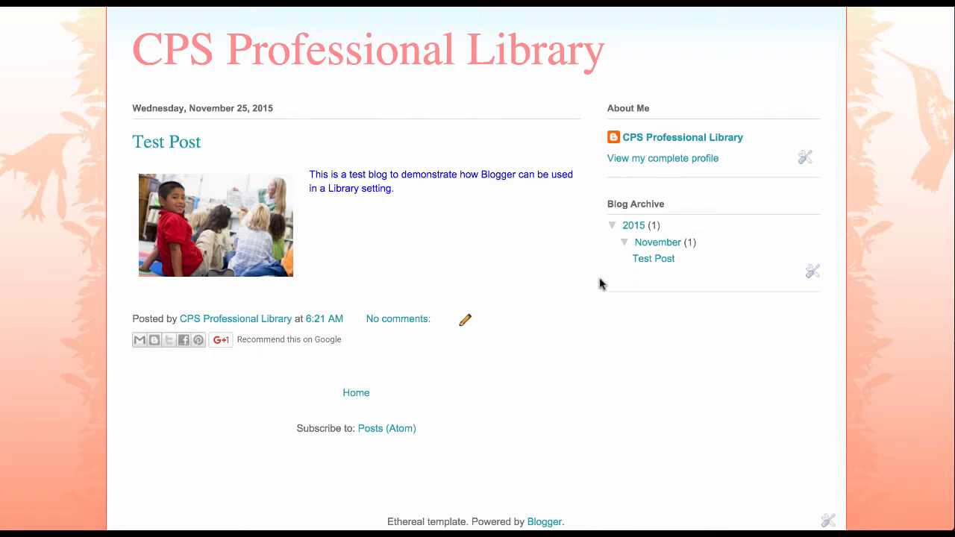
scroll(599, 284, up, 1)
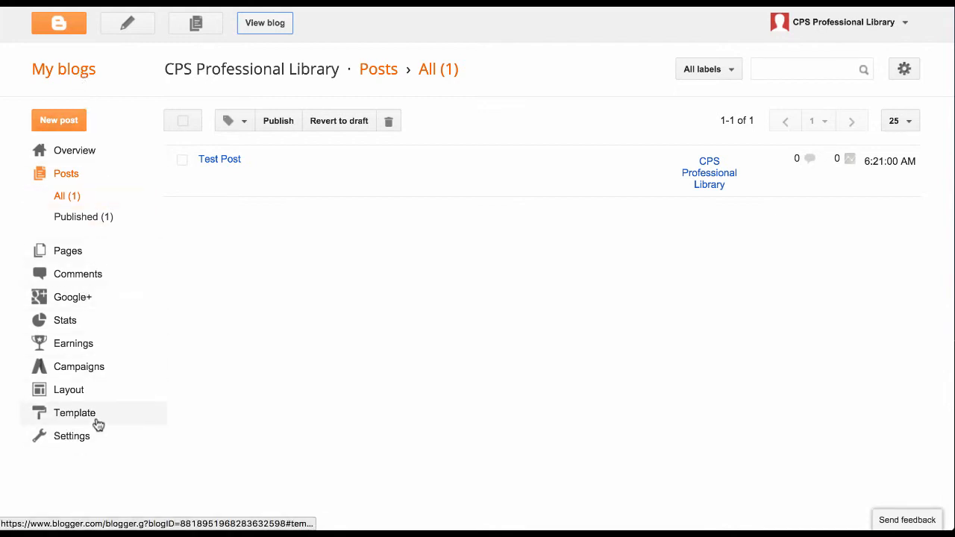
Step: Review the Basic and Posts and comments settings pages
click(87, 443)
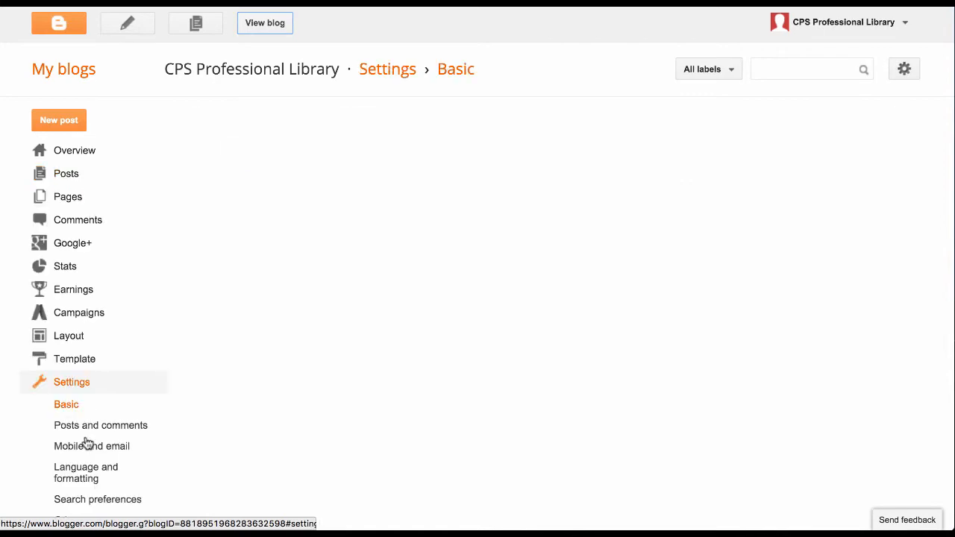
scroll(229, 419, down, 2)
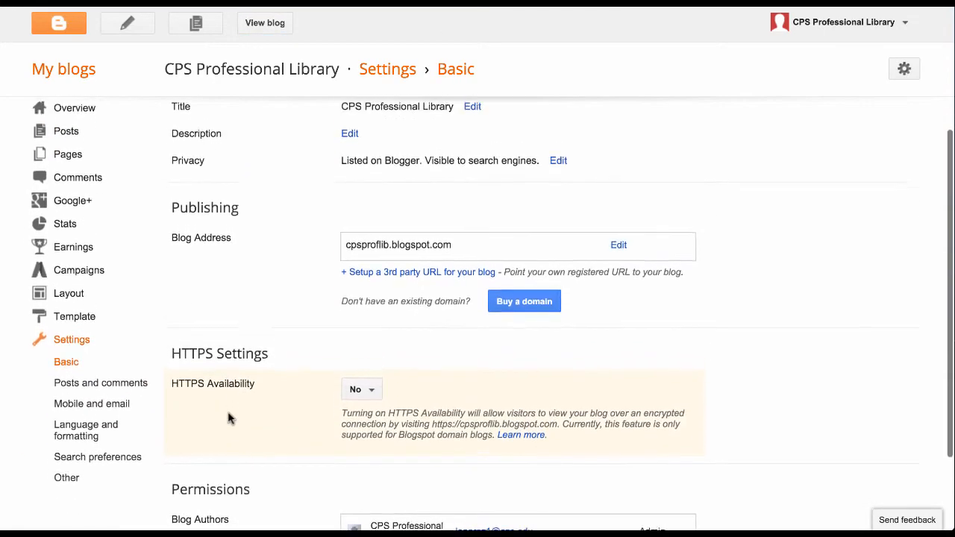
scroll(229, 419, up, 2)
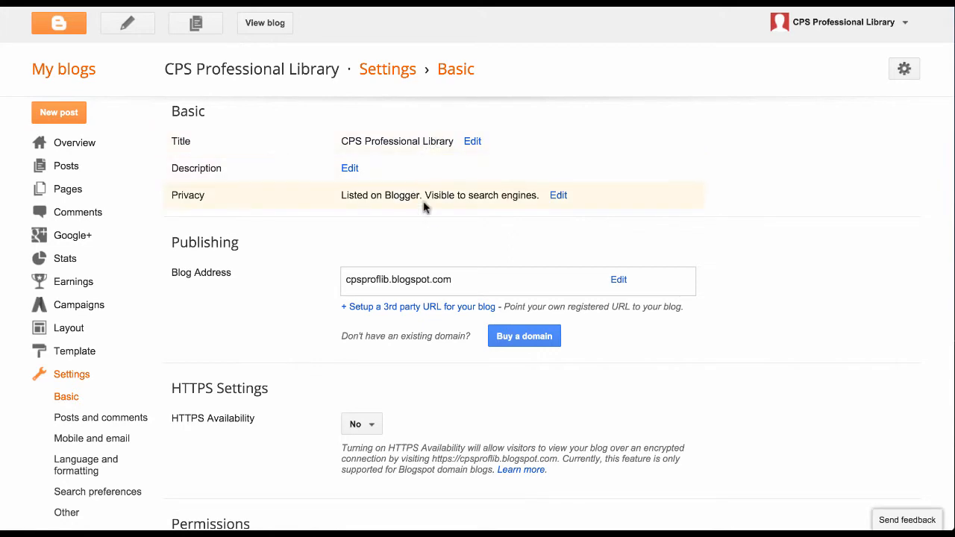
scroll(511, 224, down, 3)
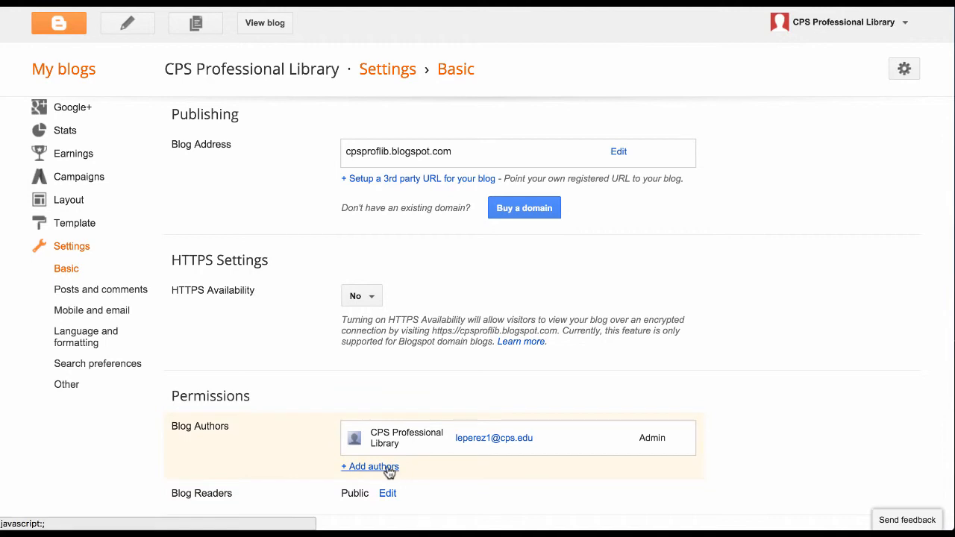
click(135, 293)
scroll(629, 386, down, 2)
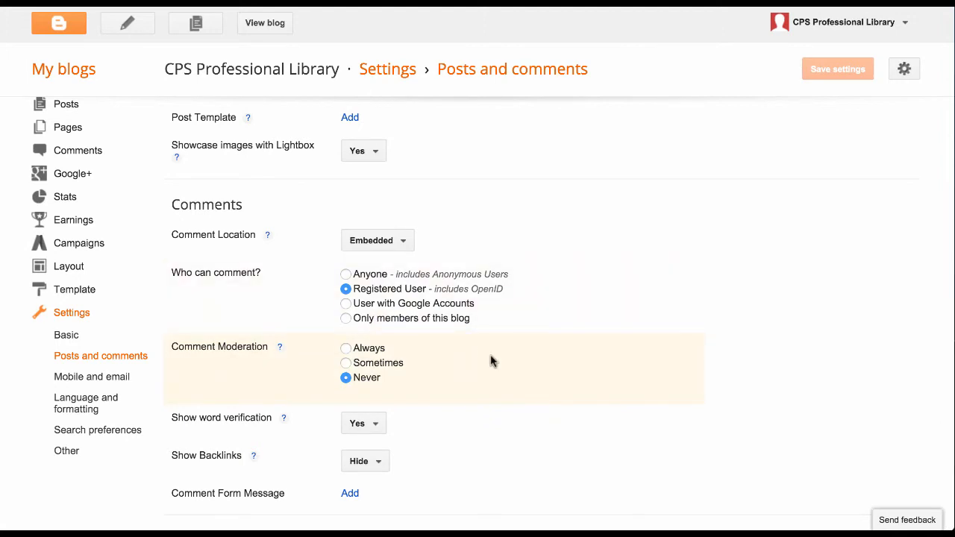
scroll(490, 361, up, 2)
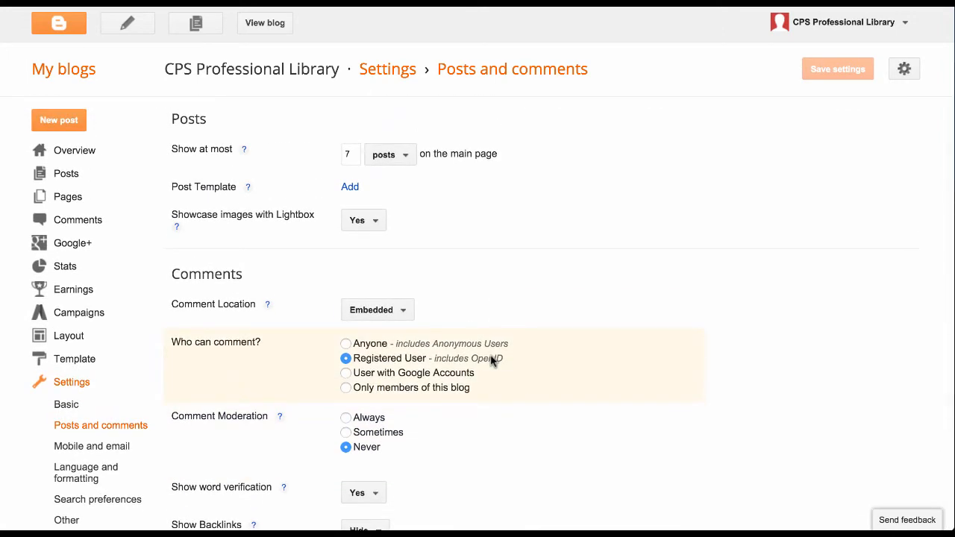
scroll(490, 361, down, 2)
scroll(490, 361, up, 2)
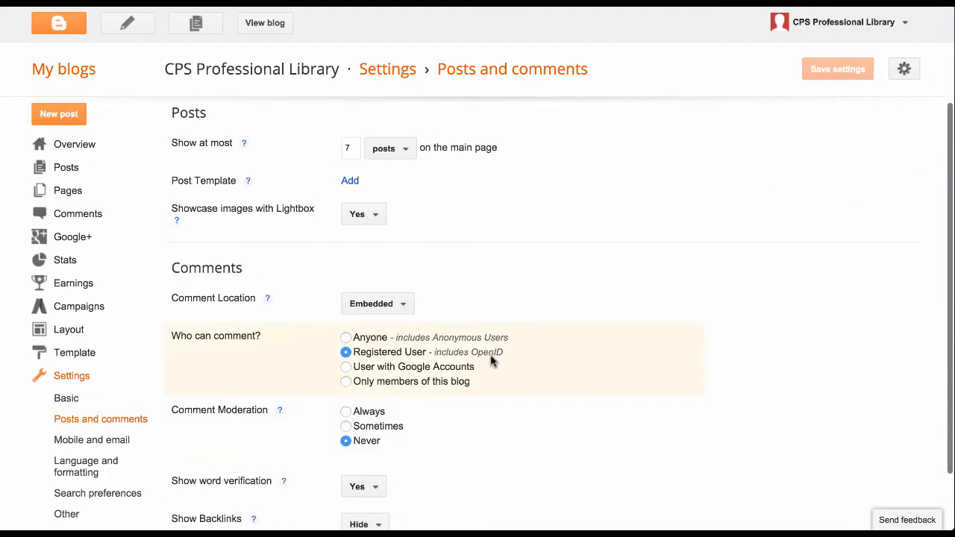
scroll(490, 361, down, 2)
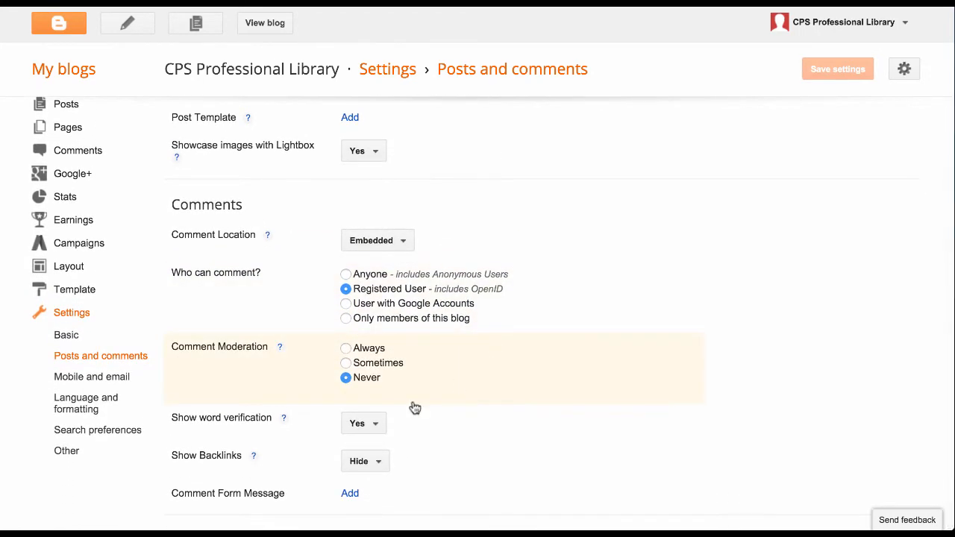
Step: Step through Mobile and email, Language and formatting, and Search preferences settings
click(94, 377)
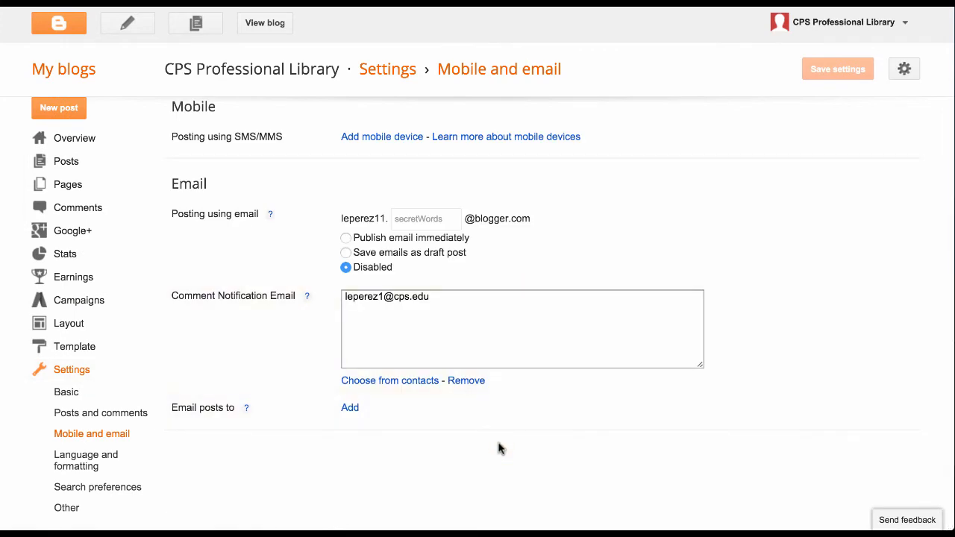
click(94, 469)
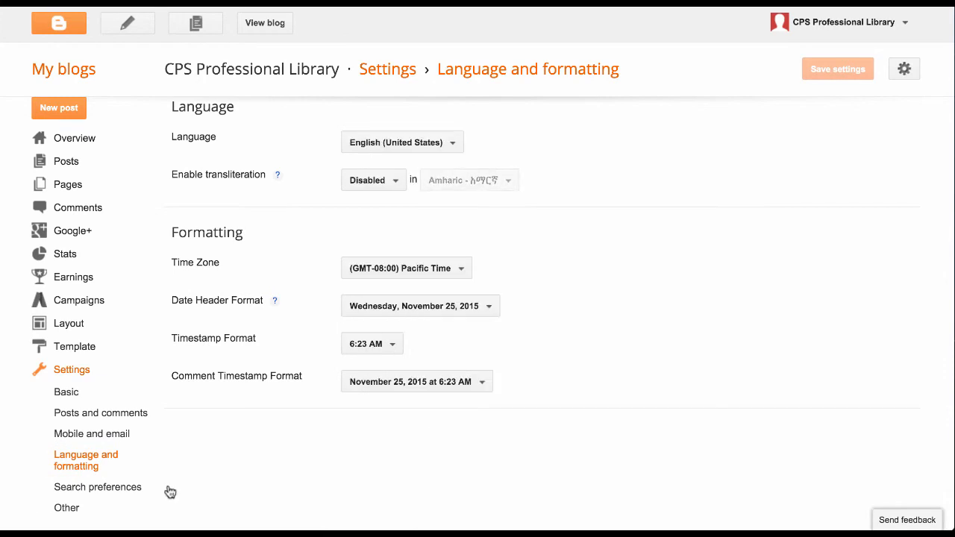
click(99, 492)
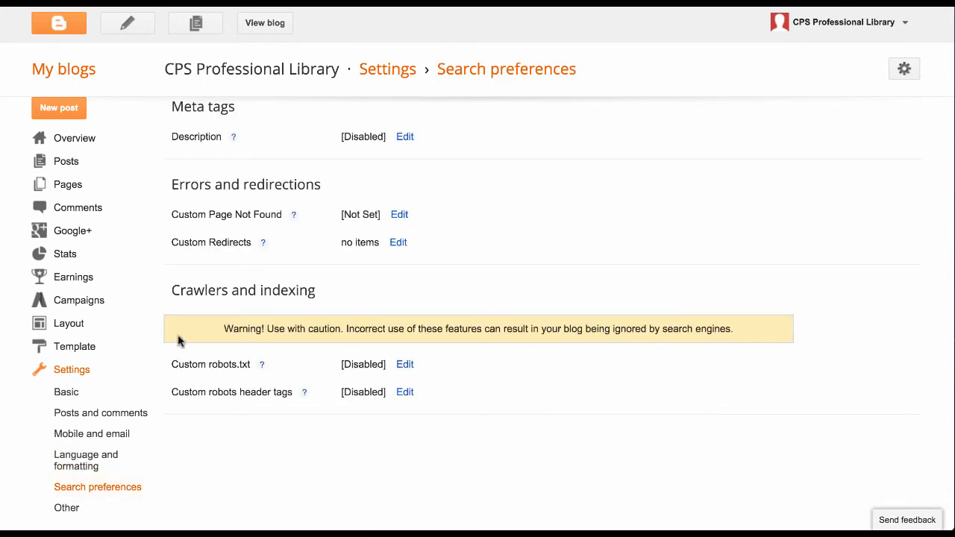
Step: Show the Layout page listing gadgets like Navbar, Header, Blog Posts and About Me
click(71, 323)
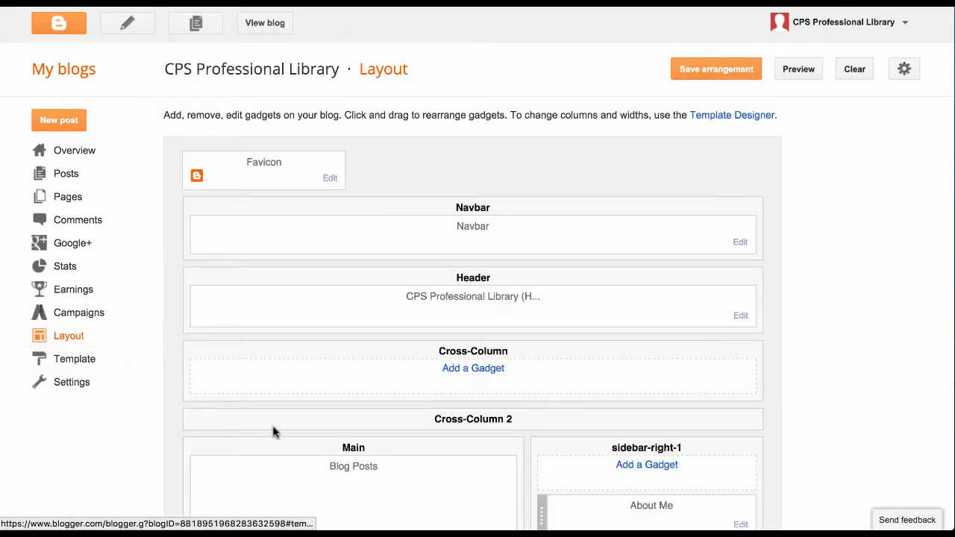